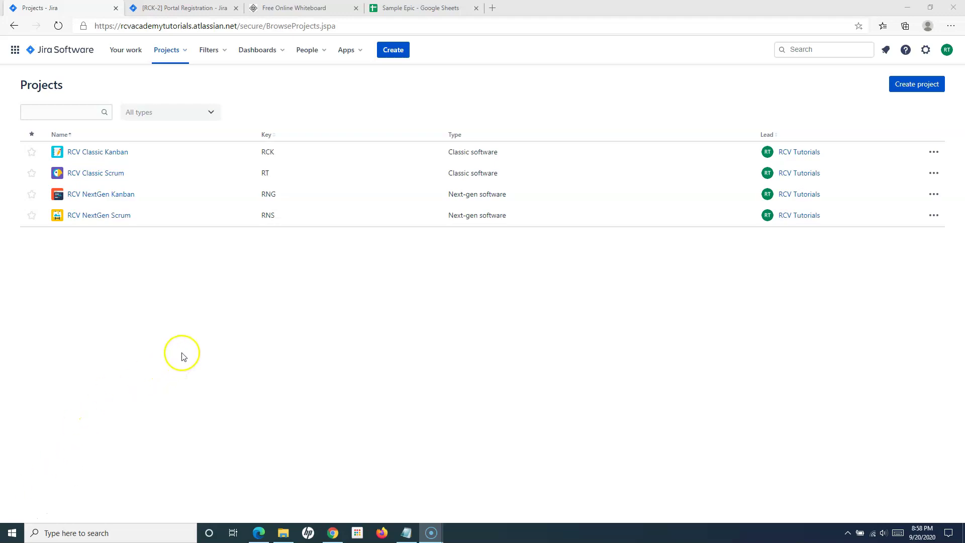
Switch to the online whiteboard and examine the Epic, Task, Story, Bug and Sub task hierarchy diagram
{"action": "left_click", "coordinate": [311, 8]}
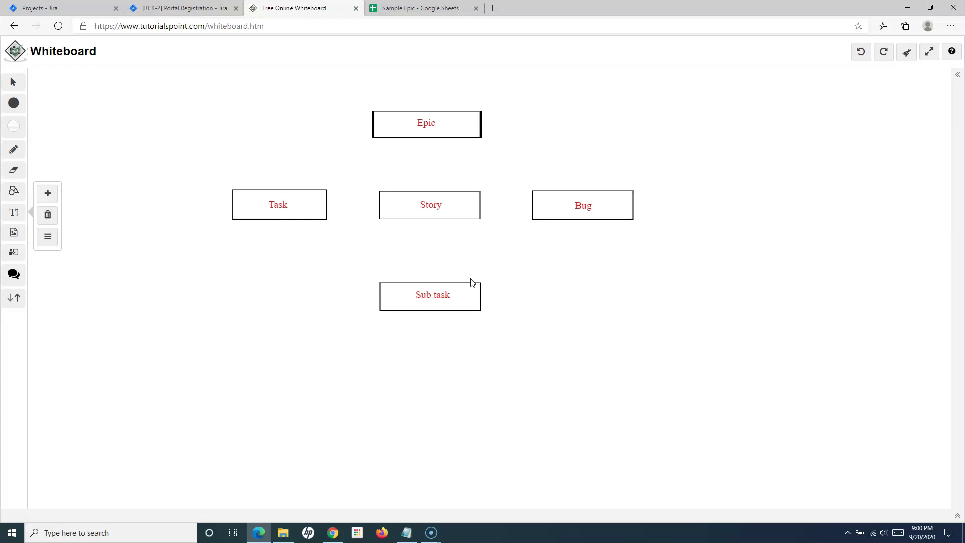
{"action": "left_click", "coordinate": [455, 239]}
{"action": "left_click", "coordinate": [434, 299]}
{"action": "left_click", "coordinate": [448, 251]}
{"action": "mouse_move", "coordinate": [497, 247]}
{"action": "left_mouse_down"}
{"action": "mouse_move", "coordinate": [585, 244]}
{"action": "mouse_move", "coordinate": [421, 224]}
{"action": "mouse_move", "coordinate": [401, 327]}
{"action": "mouse_move", "coordinate": [437, 310]}
{"action": "mouse_move", "coordinate": [289, 220]}
{"action": "mouse_move", "coordinate": [271, 196]}
{"action": "mouse_move", "coordinate": [278, 209]}
{"action": "mouse_move", "coordinate": [422, 203]}
{"action": "mouse_move", "coordinate": [563, 225]}
{"action": "left_mouse_up"}
Return to the Jira projects list and open the RCV Classic Scrum project
{"action": "left_click", "coordinate": [38, 10]}
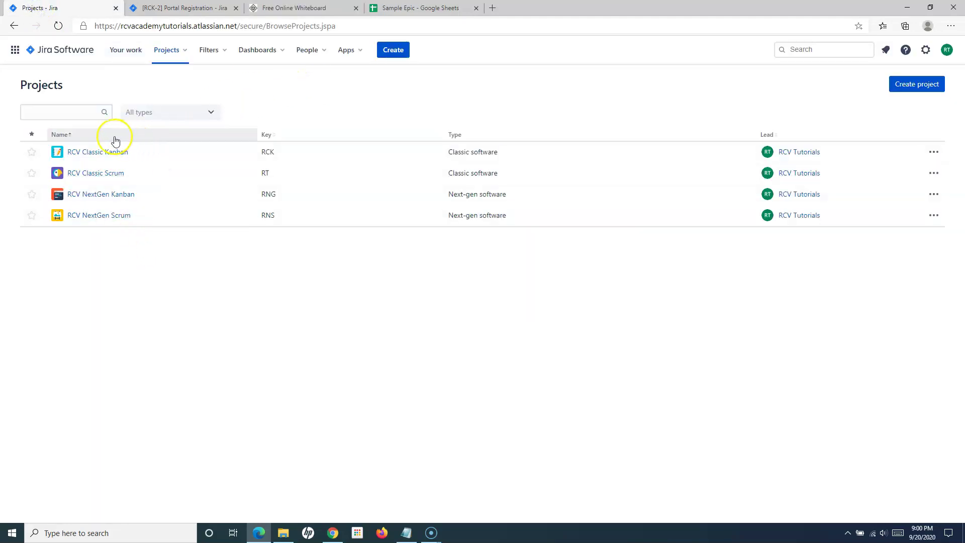
{"action": "left_click", "coordinate": [122, 226]}
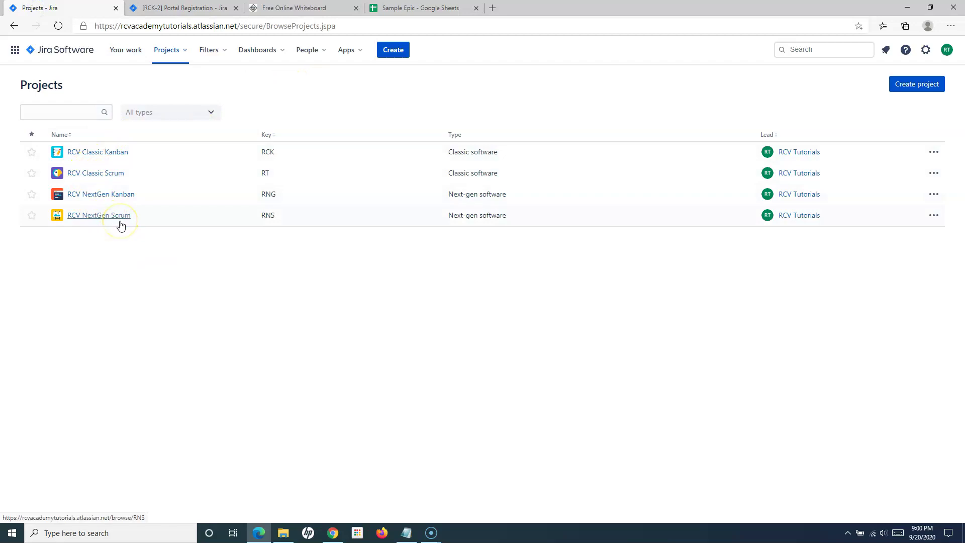
{"action": "left_click", "coordinate": [116, 175]}
{"action": "left_click", "coordinate": [110, 178]}
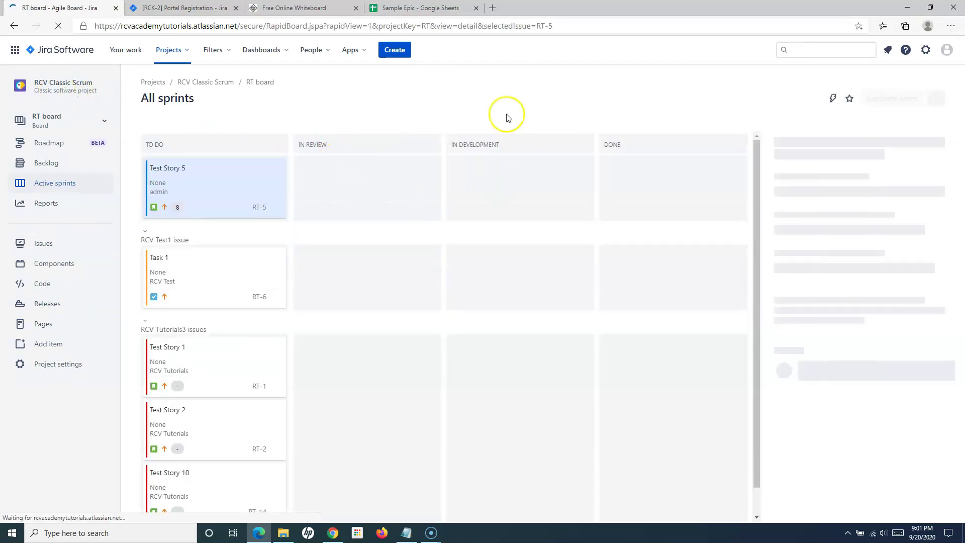
Examine the issue types offered when creating a new issue in RCV Classic Scrum, and cancel the form
{"action": "left_click", "coordinate": [394, 55]}
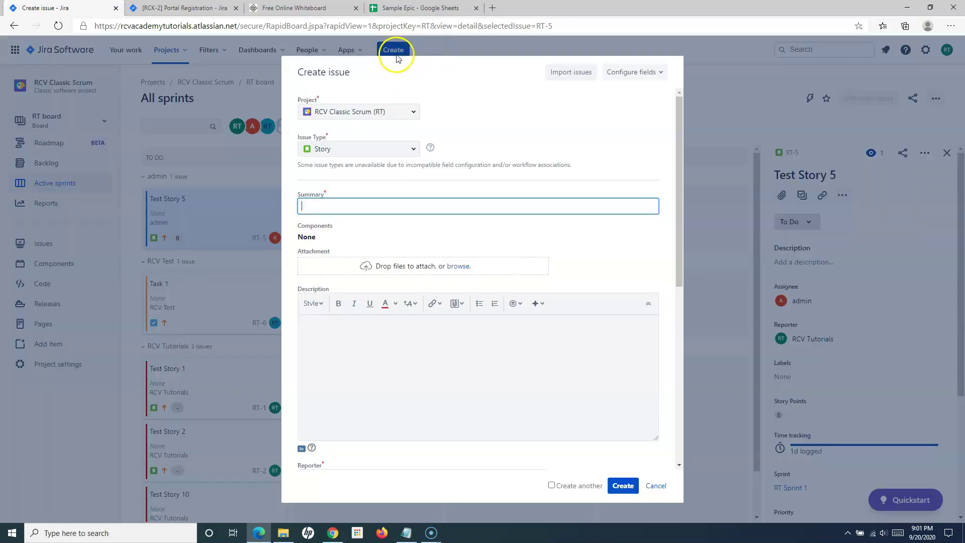
{"action": "left_click", "coordinate": [413, 149]}
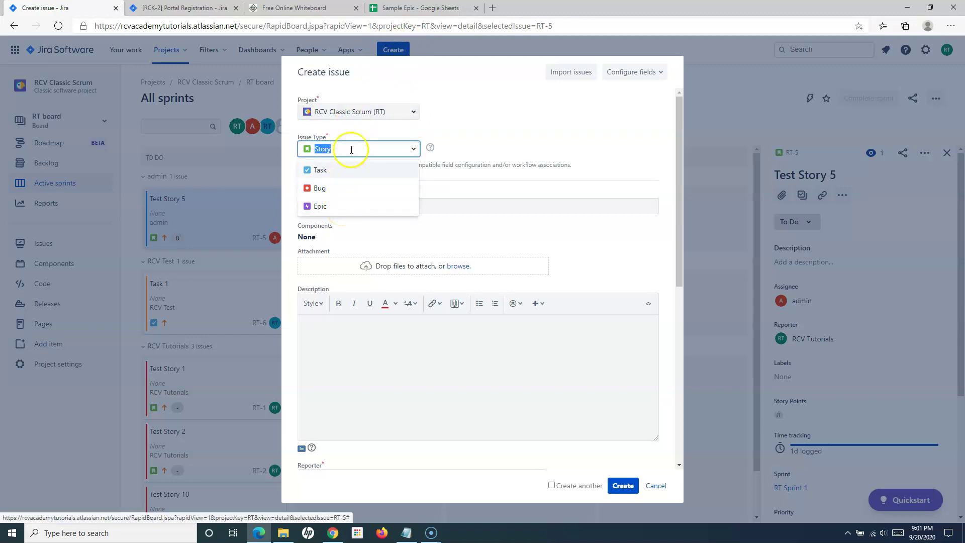
{"action": "left_click", "coordinate": [460, 129]}
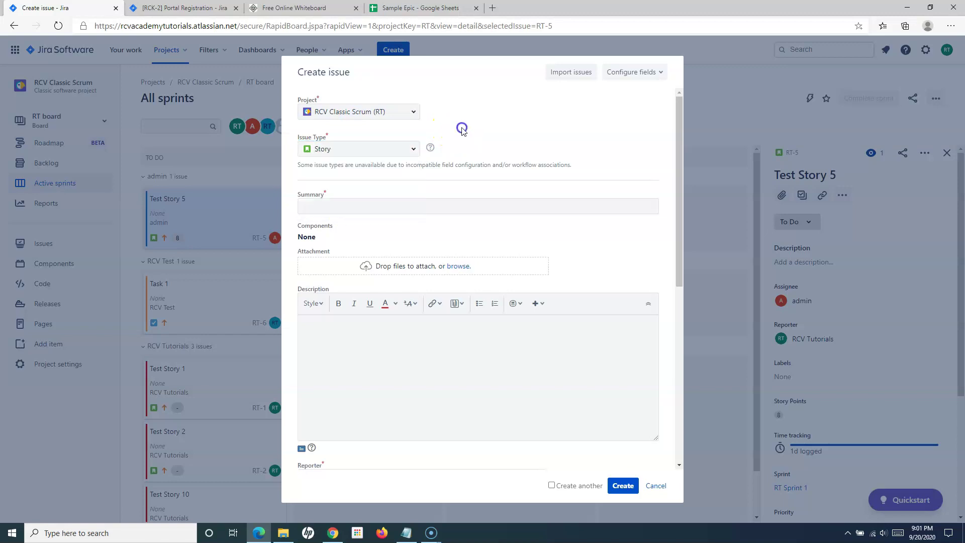
{"action": "left_click", "coordinate": [410, 150]}
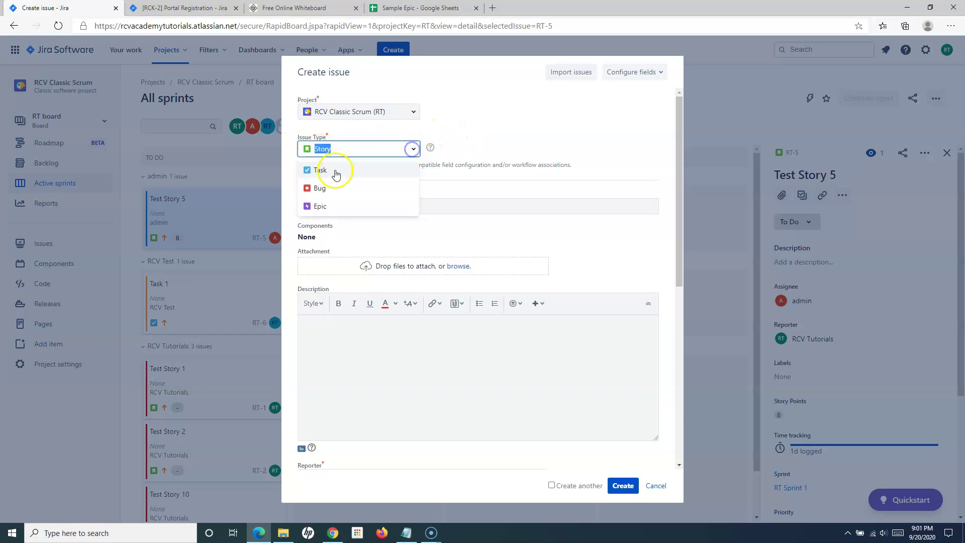
{"action": "left_click", "coordinate": [463, 134]}
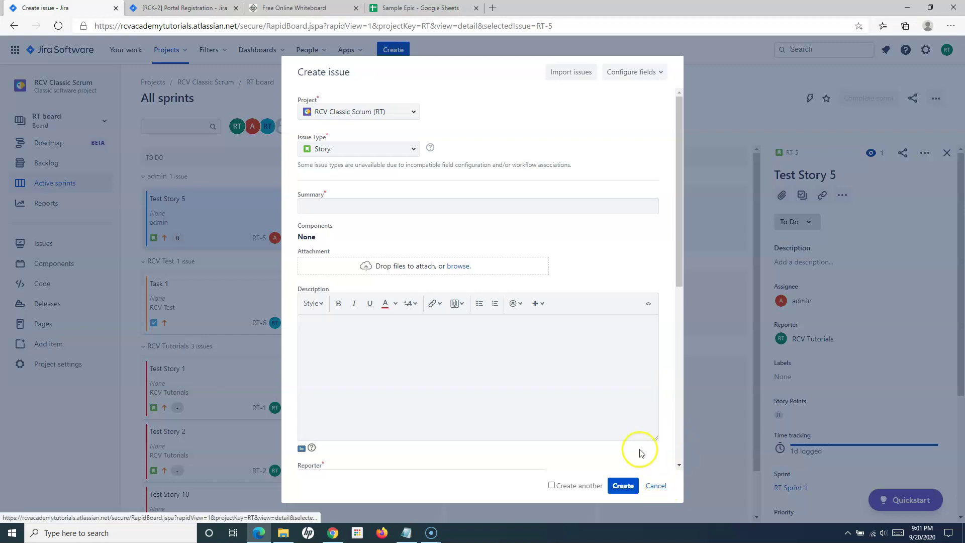
{"action": "left_click", "coordinate": [657, 485]}
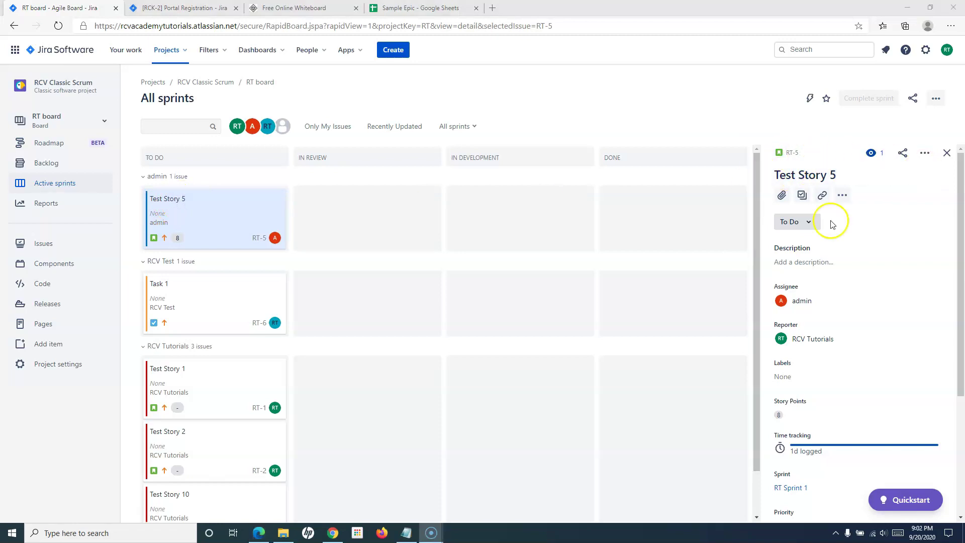
Add a subtask named "Implement UI" to Test Story 5
{"action": "left_click", "coordinate": [803, 197]}
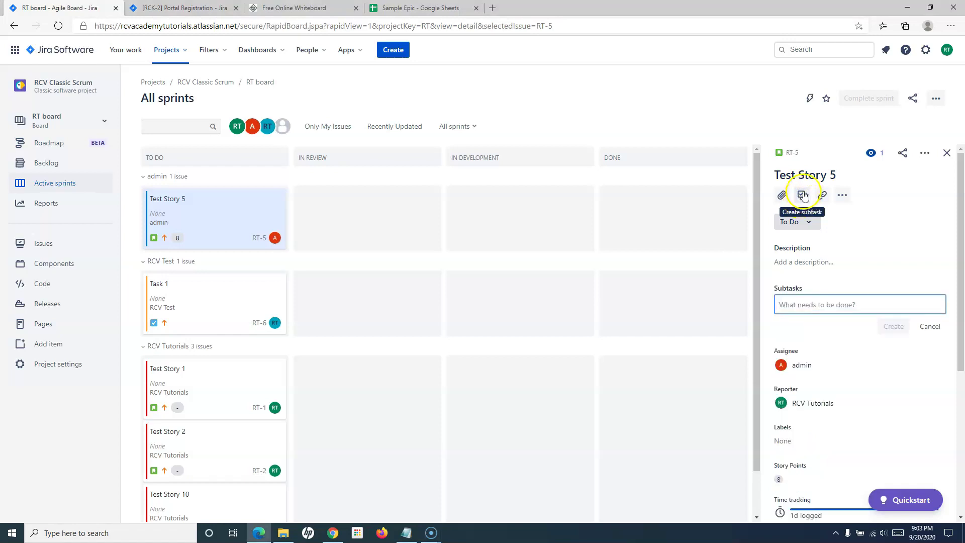
{"action": "left_click_drag", "start_coordinate": [774, 289], "coordinate": [810, 291]}
{"action": "left_click", "coordinate": [795, 304]}
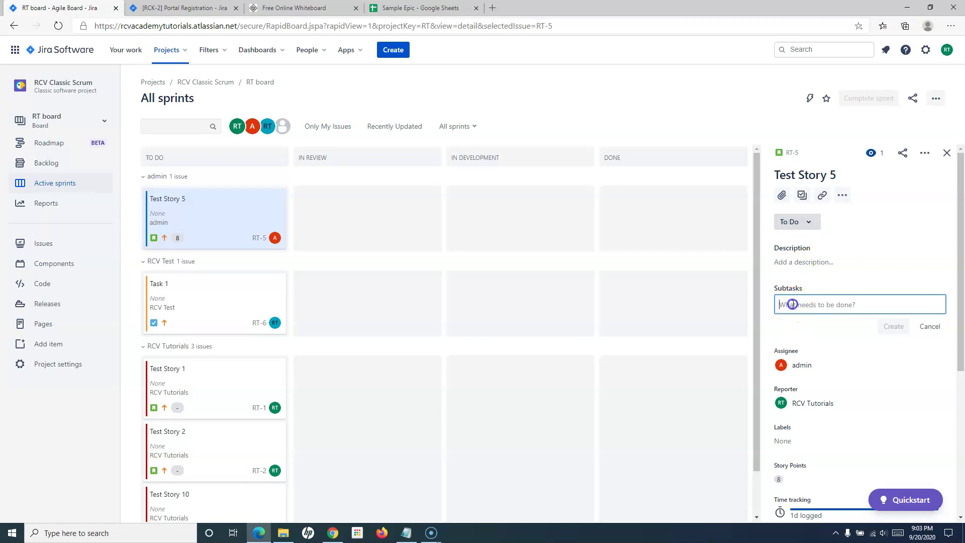
{"action": "type", "text": "Implement UI"}
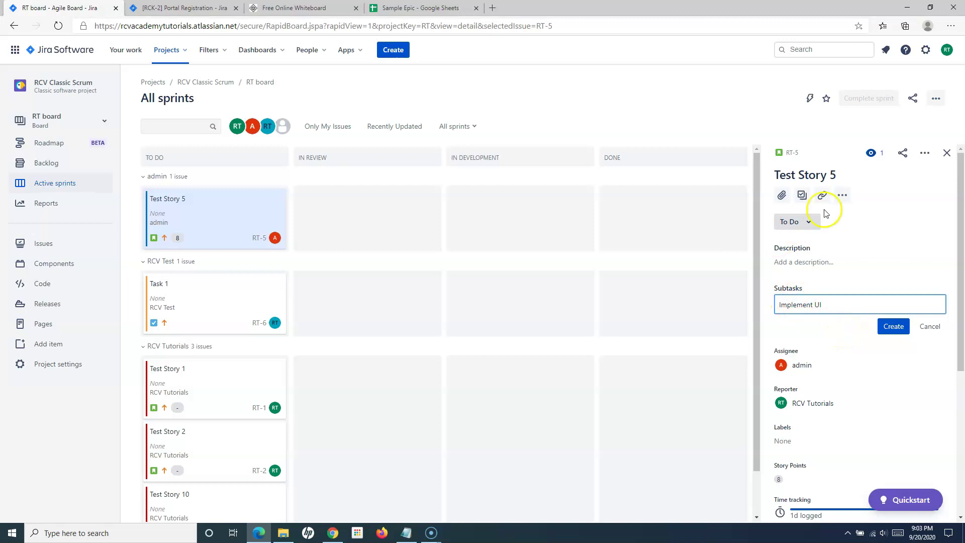
{"action": "left_click", "coordinate": [894, 327]}
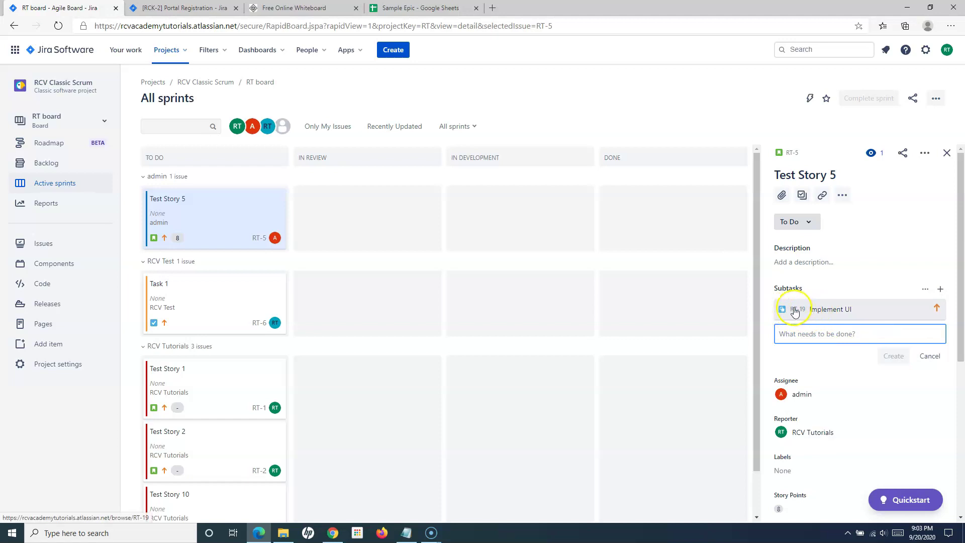
Open Test Story 5's full issue page in a new tab and show its subtask entry field
{"action": "left_click", "coordinate": [790, 156]}
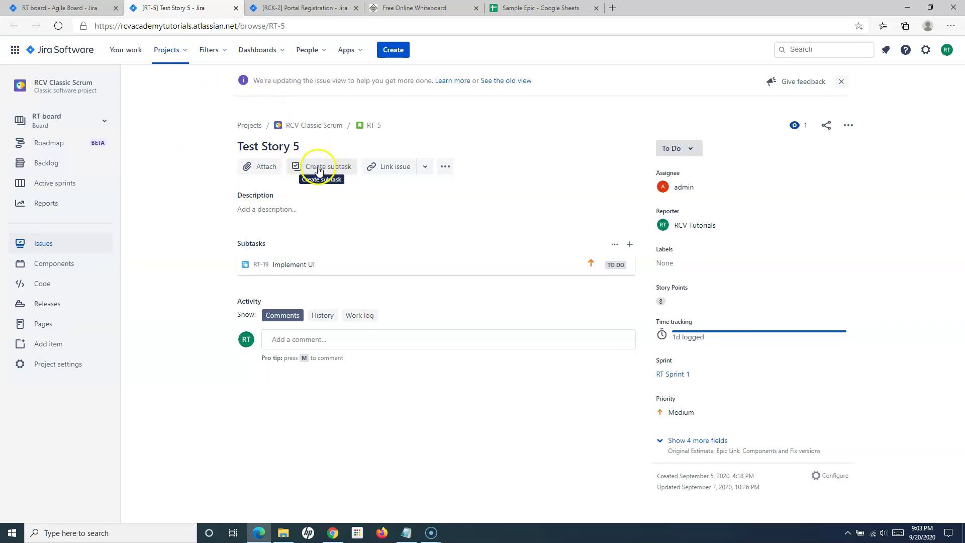
{"action": "left_click", "coordinate": [318, 171]}
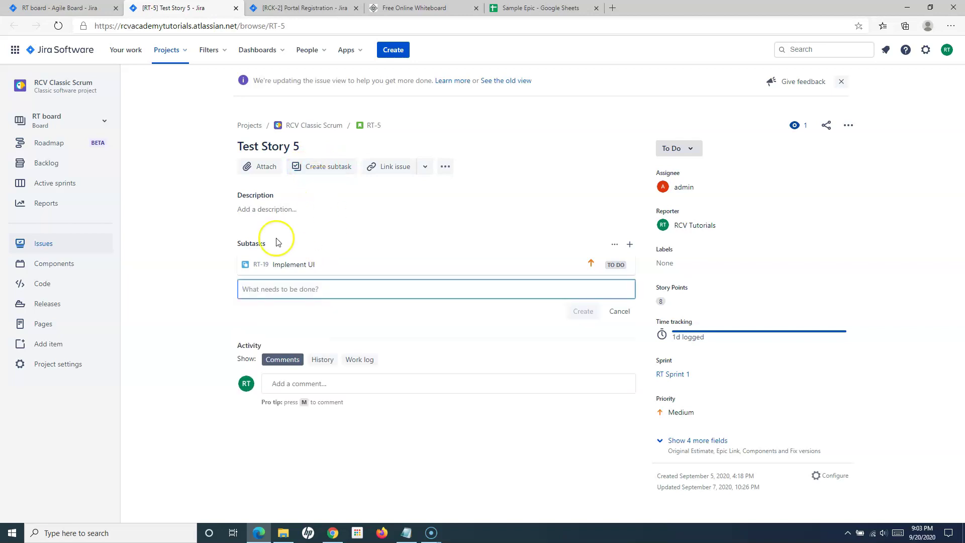
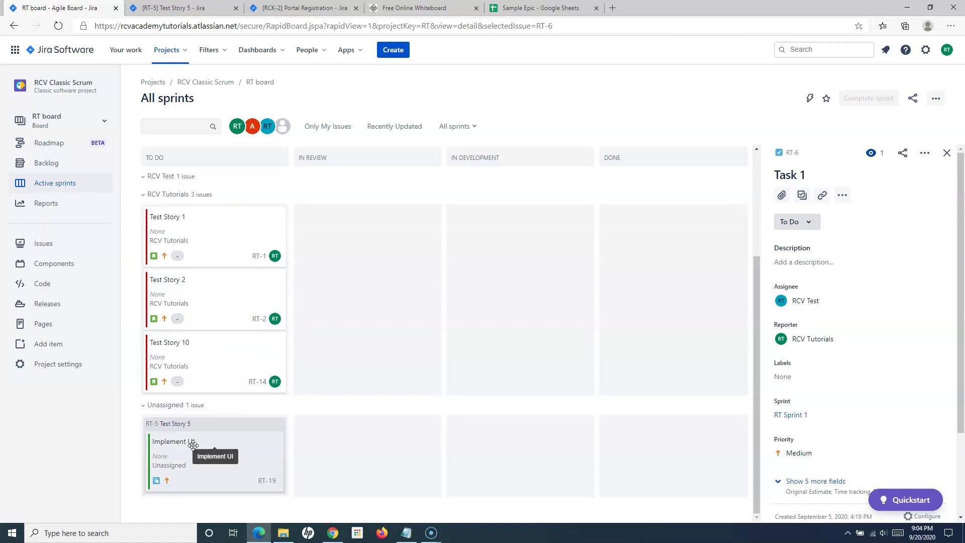
Create a Bug issue with the summary "Test Bug" in RCV Classic Scrum and open it
{"action": "left_click", "coordinate": [393, 51]}
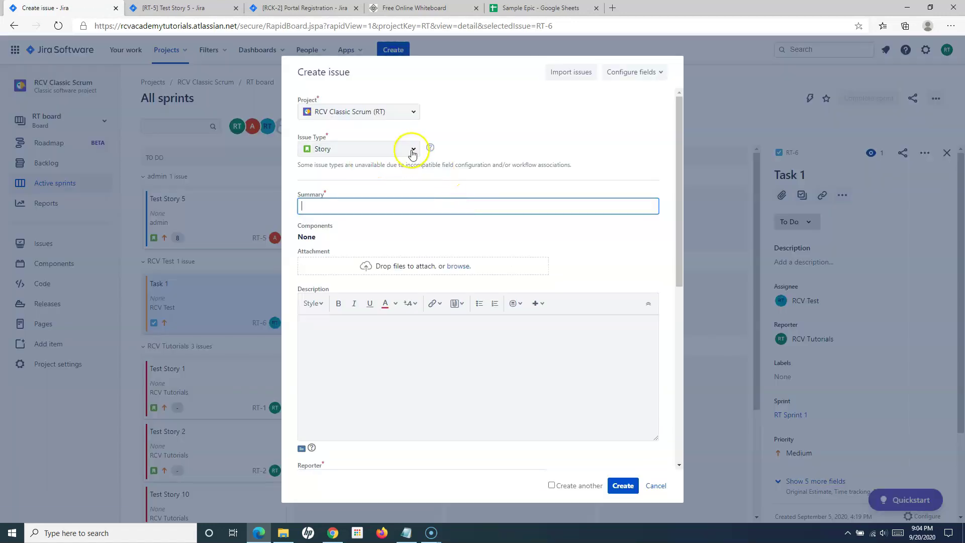
{"action": "left_click", "coordinate": [319, 206]}
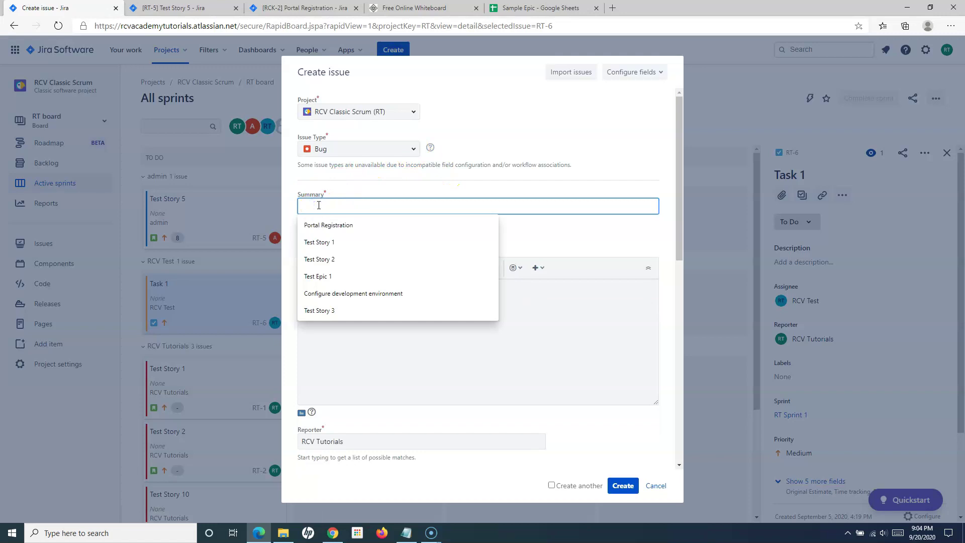
{"action": "type", "text": "Test "}
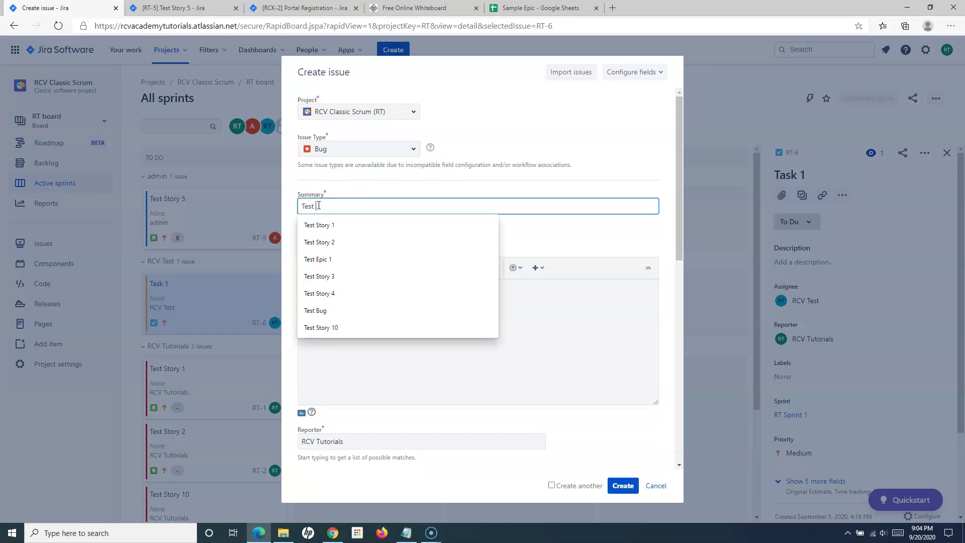
{"action": "type", "text": "Bug"}
{"action": "left_click", "coordinate": [623, 486]}
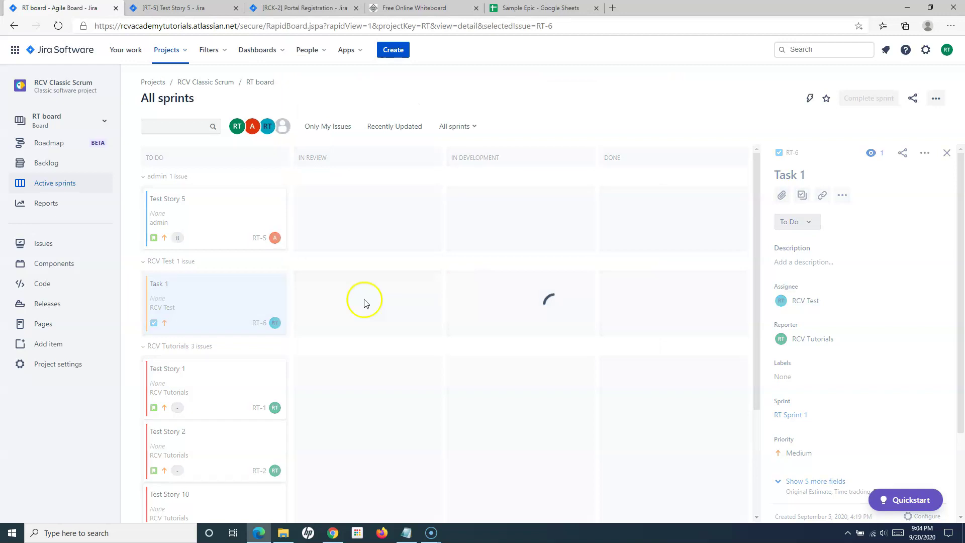
{"action": "key", "text": "Return"}
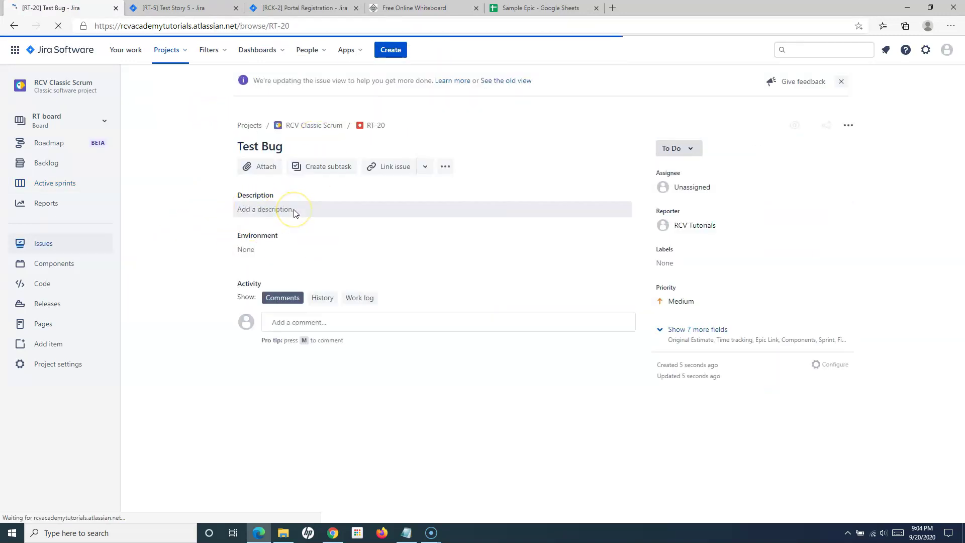
Add a subtask named "Subtask for bug" to the Test Bug issue
{"action": "left_click", "coordinate": [322, 171]}
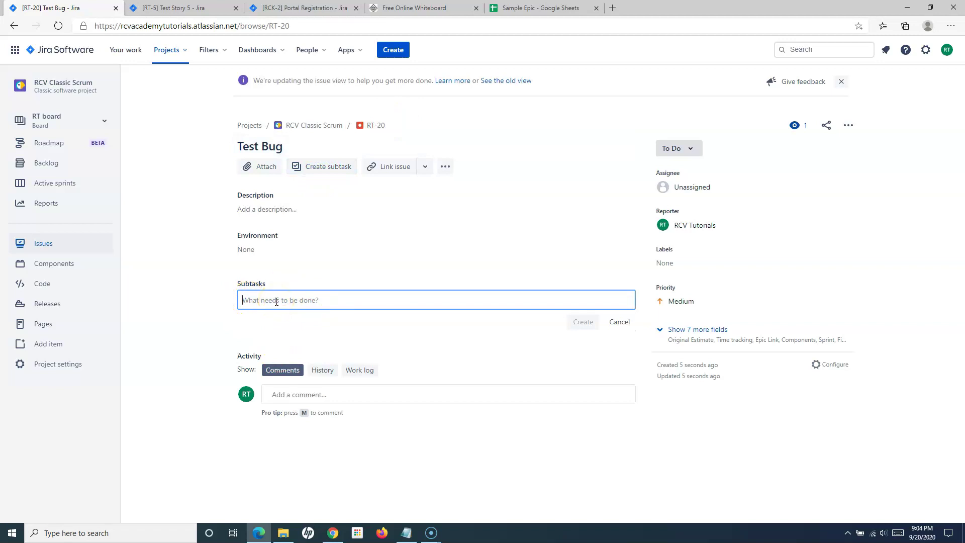
{"action": "type", "text": "Subtask for bug"}
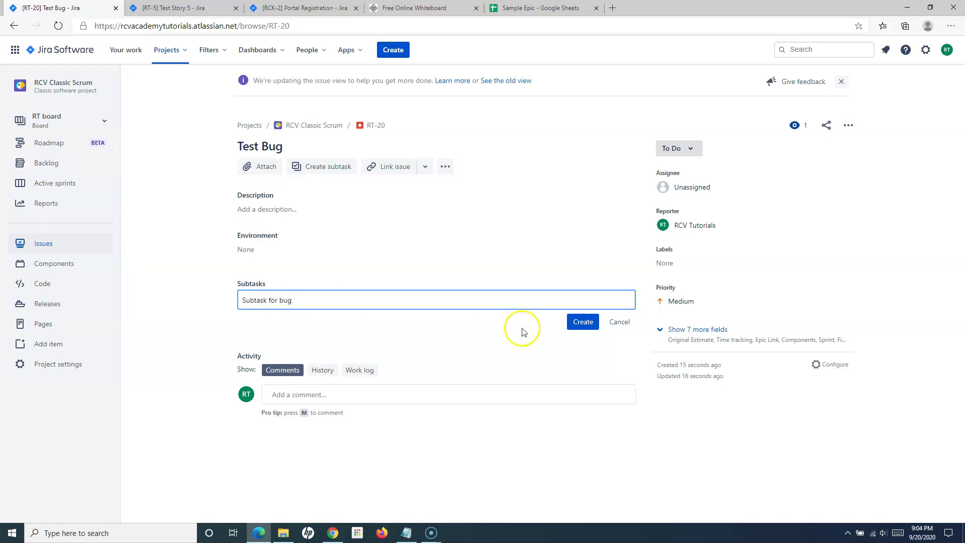
{"action": "left_click", "coordinate": [582, 322]}
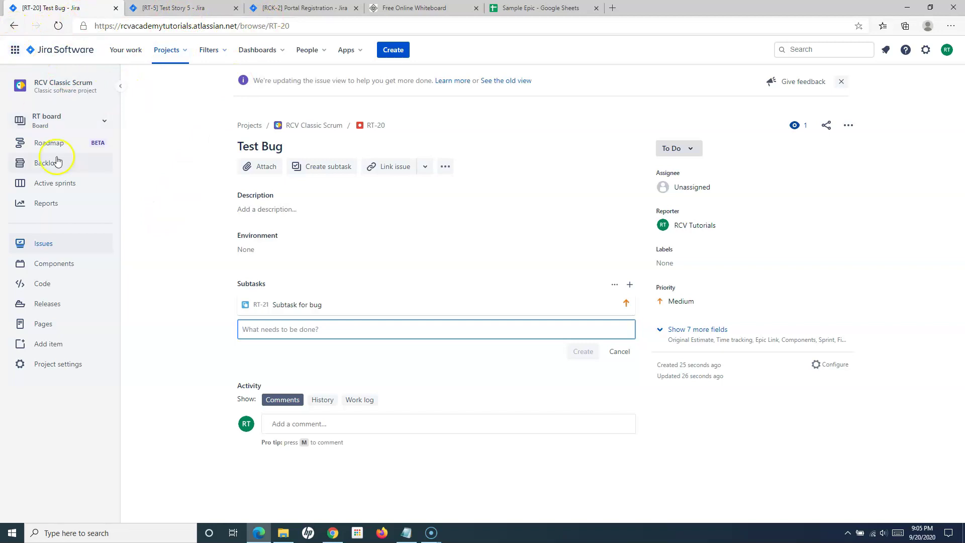
Open the RT board's roadmap and examine which issue types can be created inside Test Epic 1
{"action": "left_click", "coordinate": [49, 126]}
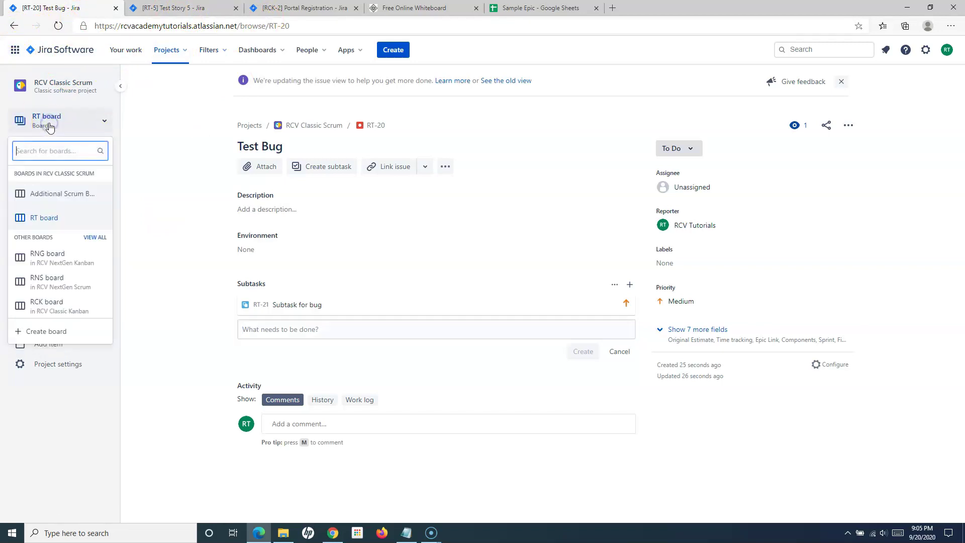
{"action": "left_click", "coordinate": [41, 223]}
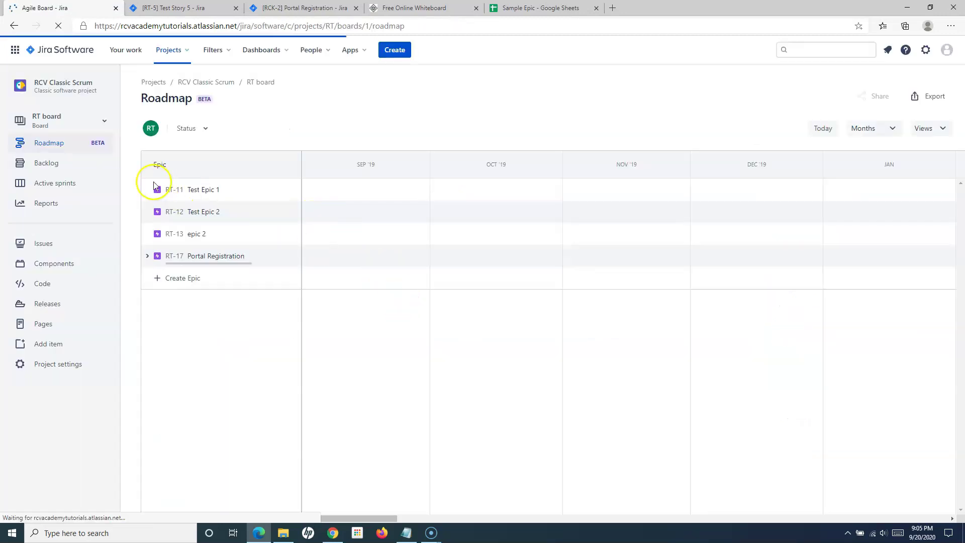
{"action": "left_click", "coordinate": [173, 192]}
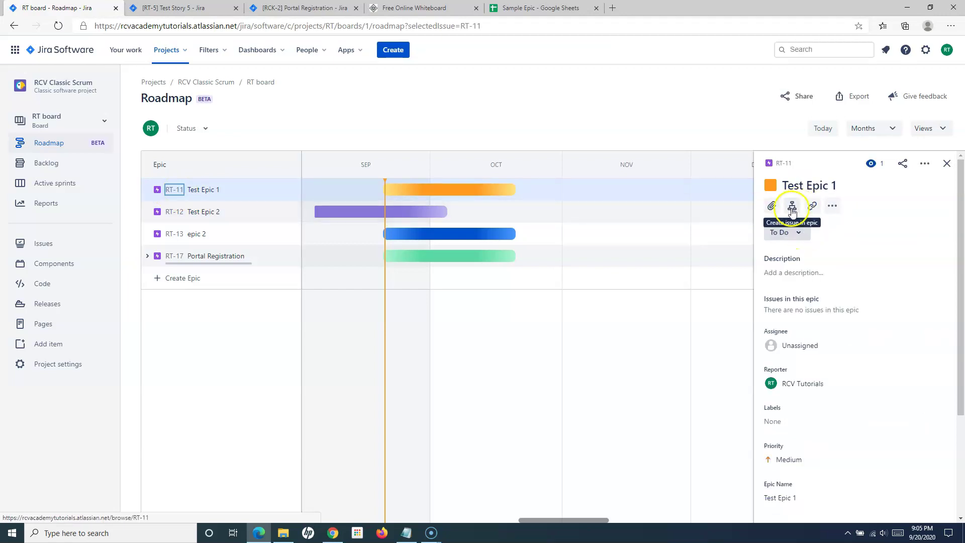
{"action": "left_click", "coordinate": [794, 208]}
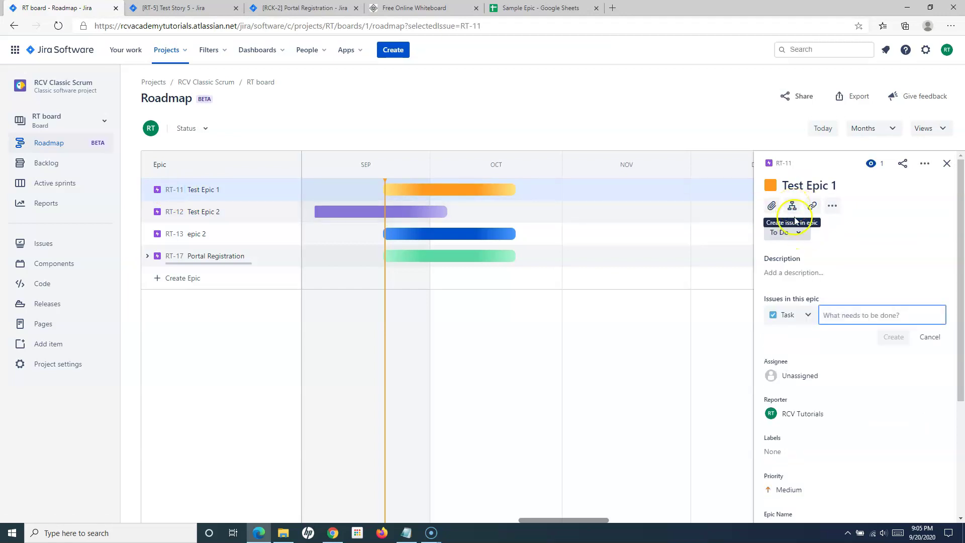
{"action": "left_click", "coordinate": [808, 315]}
{"action": "left_click", "coordinate": [800, 361]}
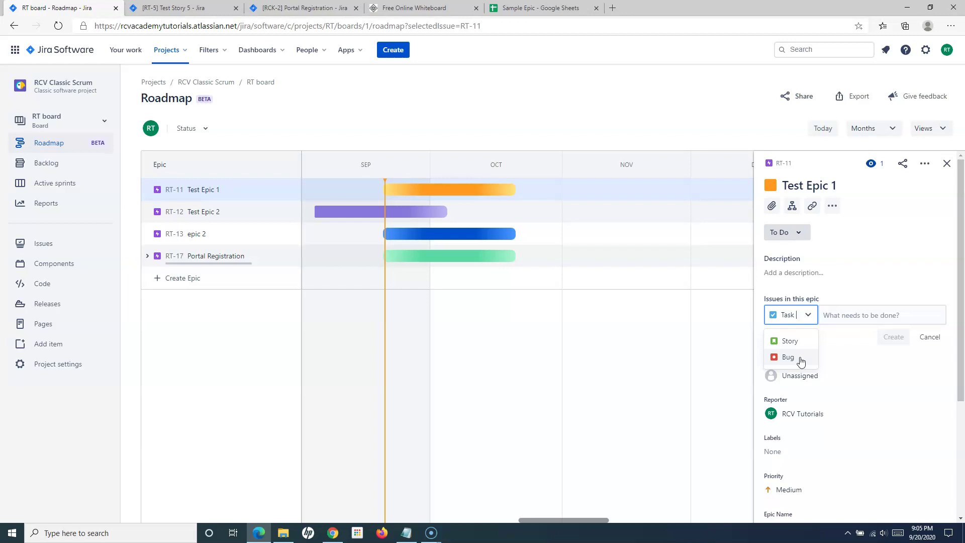
{"action": "left_click", "coordinate": [814, 316]}
{"action": "left_click", "coordinate": [834, 287]}
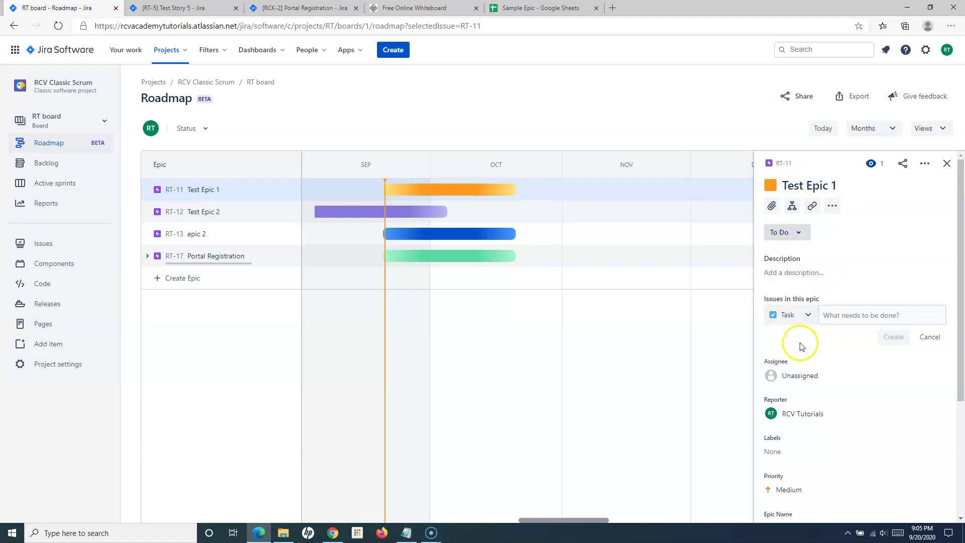
{"action": "left_click", "coordinate": [811, 317]}
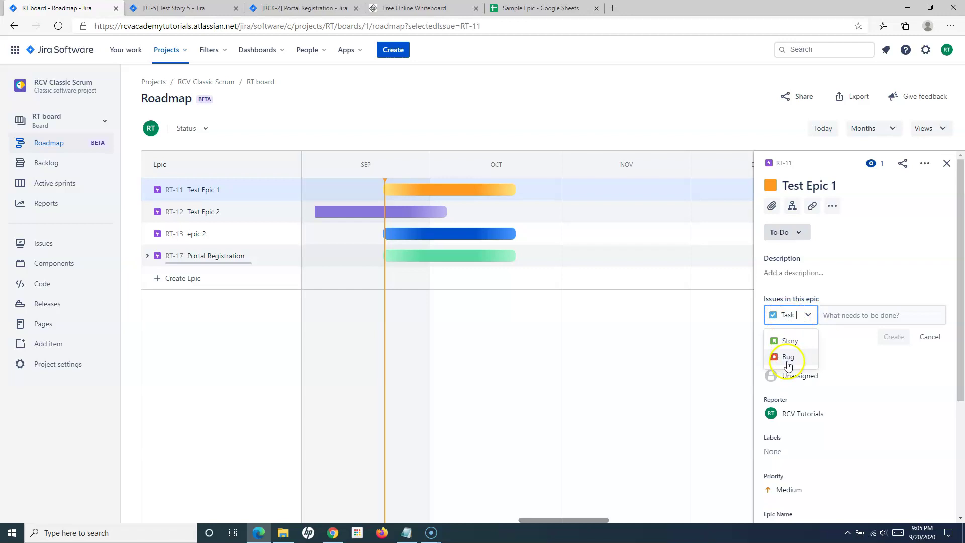
Review the Epic level of the hierarchy diagram on the whiteboard, and return to the Jira projects list
{"action": "left_click", "coordinate": [434, 8]}
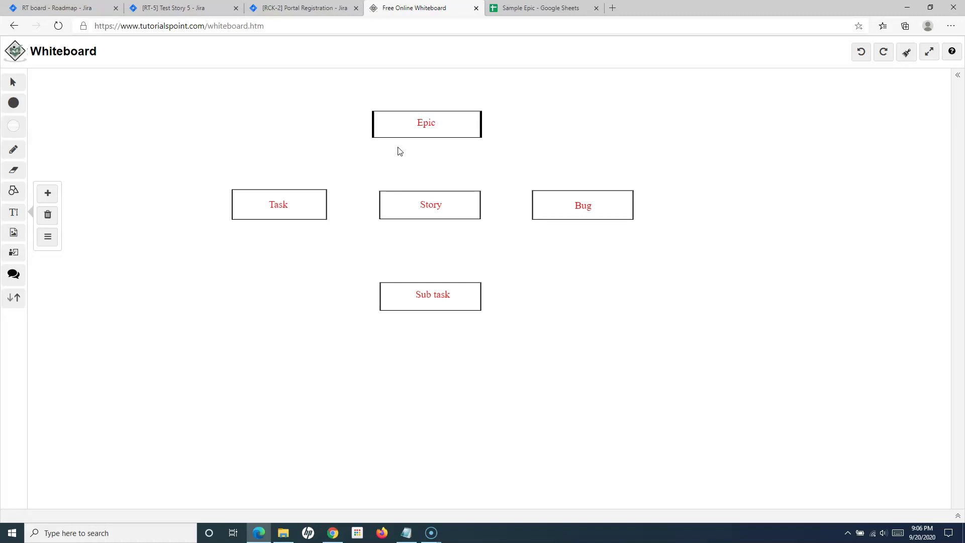
{"action": "mouse_move", "coordinate": [400, 151]}
{"action": "left_mouse_down"}
{"action": "mouse_move", "coordinate": [320, 77]}
{"action": "mouse_move", "coordinate": [420, 80]}
{"action": "mouse_move", "coordinate": [270, 111]}
{"action": "mouse_move", "coordinate": [556, 97]}
{"action": "left_mouse_up"}
{"action": "left_click", "coordinate": [53, 11]}
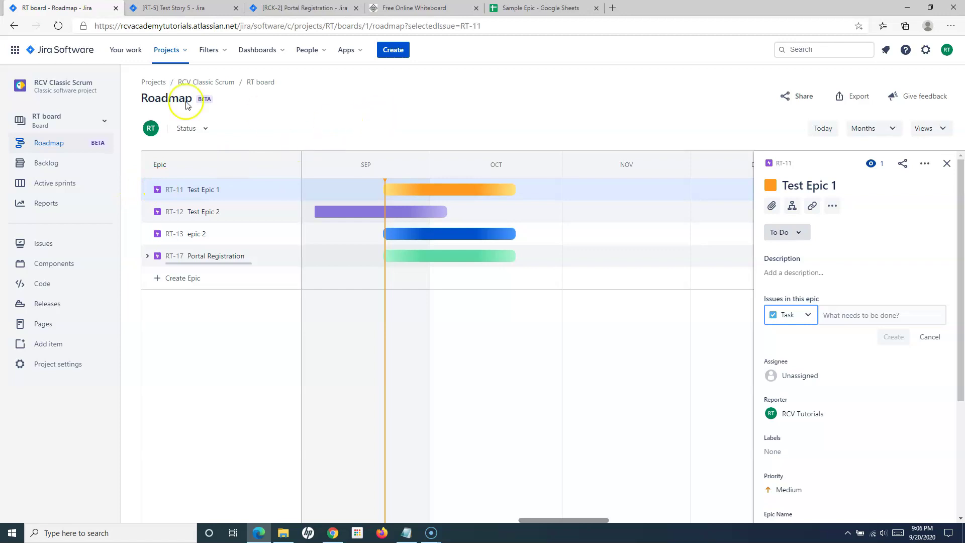
{"action": "left_click", "coordinate": [64, 50]}
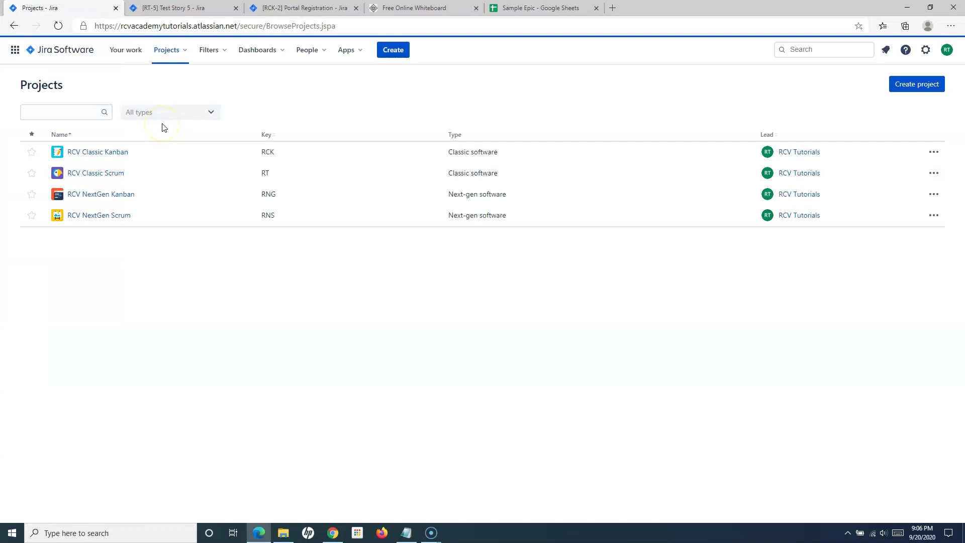
Open the RCV Classic Kanban board and examine subtask creation for the Facebook registration story, both on the board and on its full issue page
{"action": "left_click", "coordinate": [110, 154]}
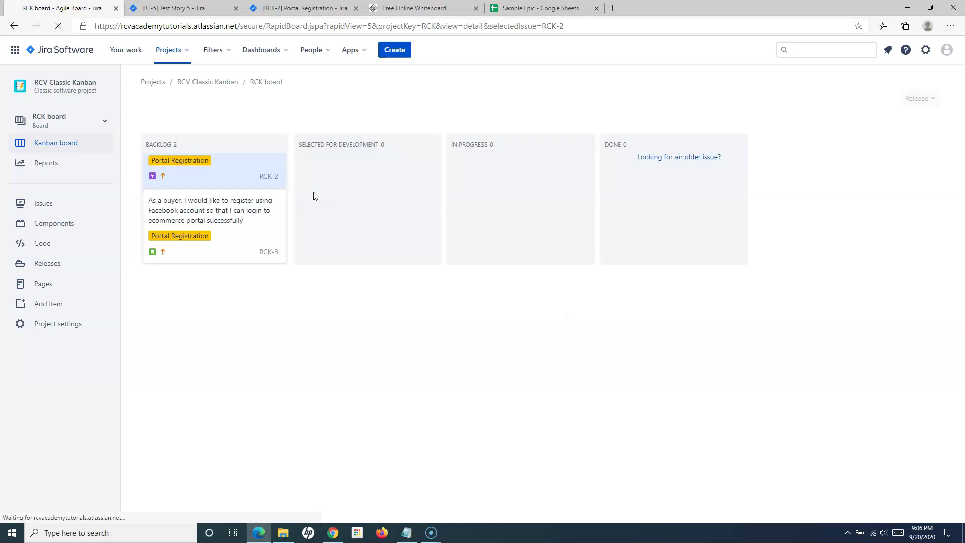
{"action": "left_click", "coordinate": [179, 245]}
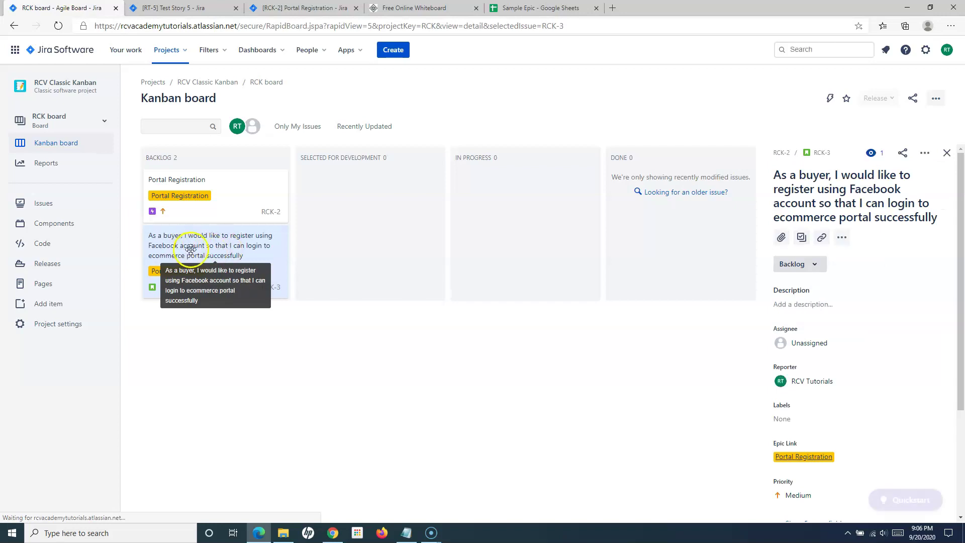
{"action": "left_click", "coordinate": [802, 241]}
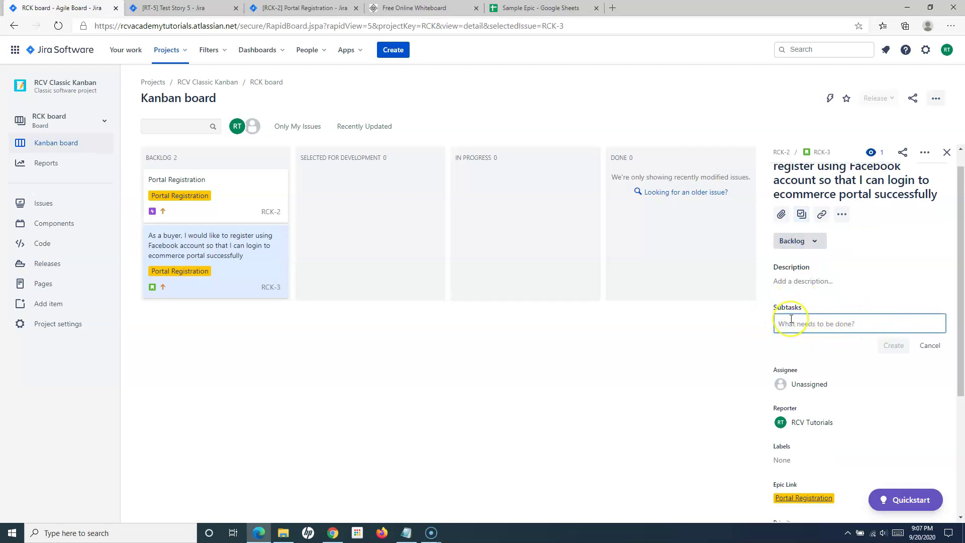
{"action": "scroll", "coordinate": [810, 251], "scroll_direction": "up", "scroll_amount": 1}
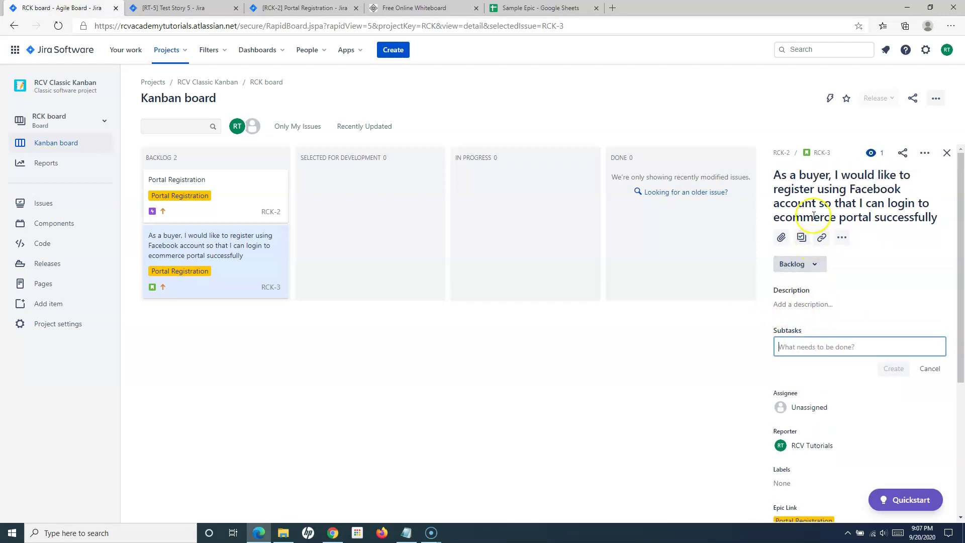
{"action": "middle_click", "coordinate": [271, 291]}
{"action": "left_click", "coordinate": [308, 9]}
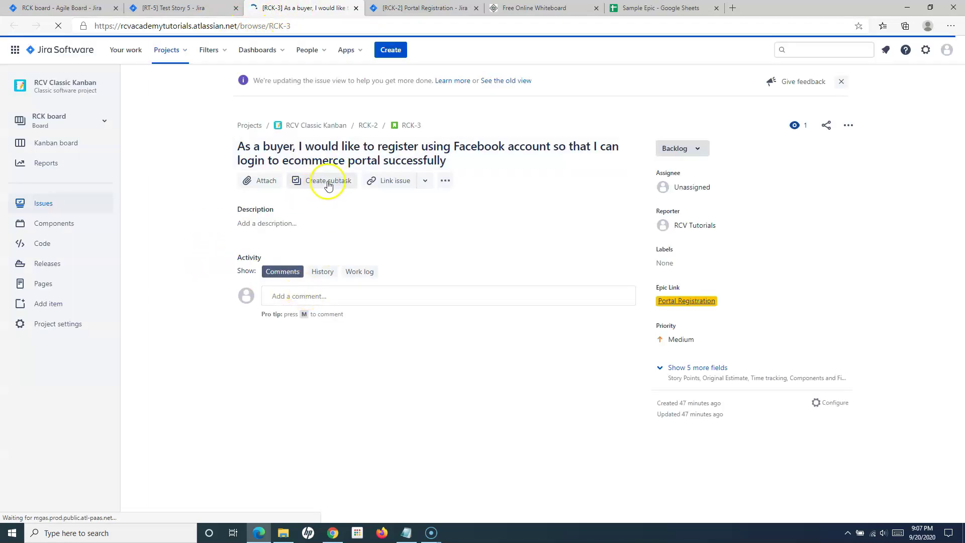
{"action": "left_click", "coordinate": [323, 186]}
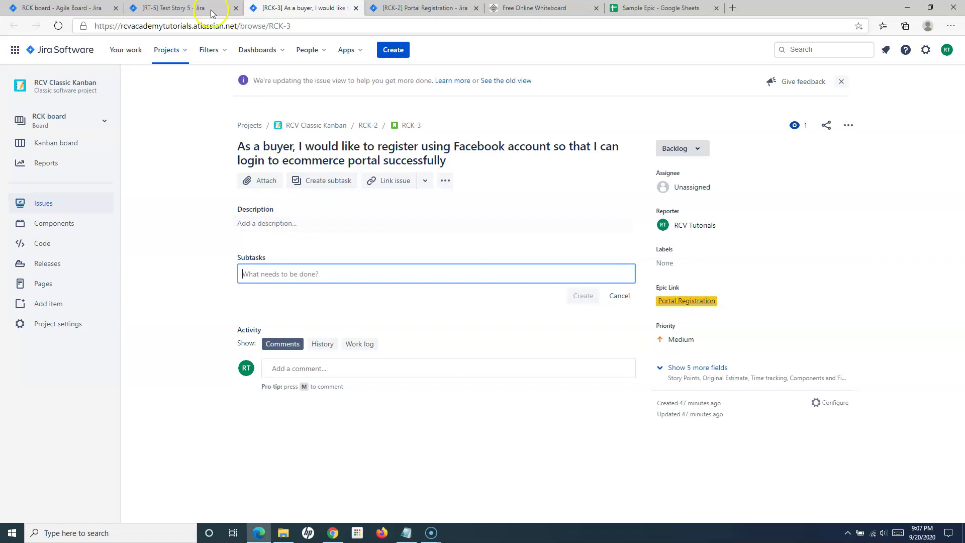
Examine the Portal Registration epic on the Kanban board and compare it with the hierarchy diagram on the whiteboard
{"action": "left_click", "coordinate": [66, 9]}
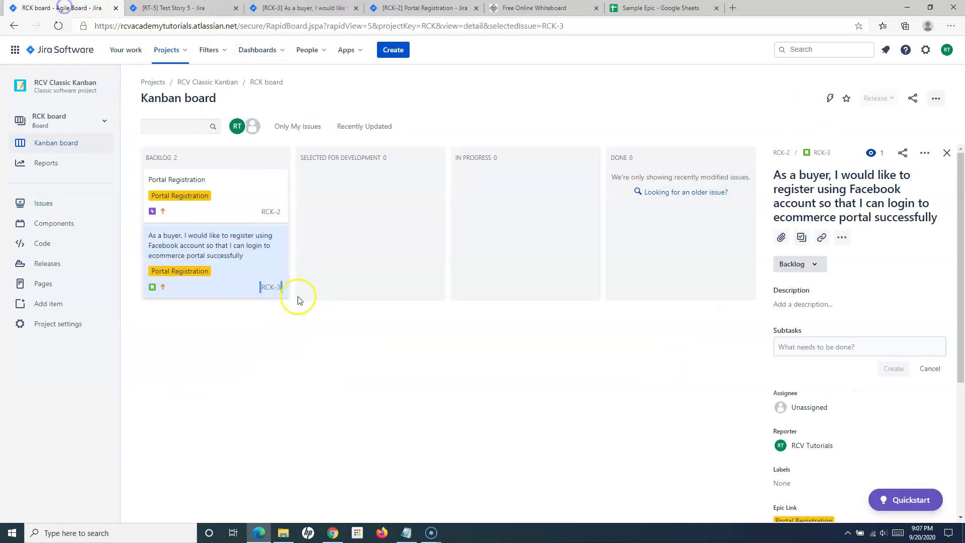
{"action": "left_click", "coordinate": [226, 197]}
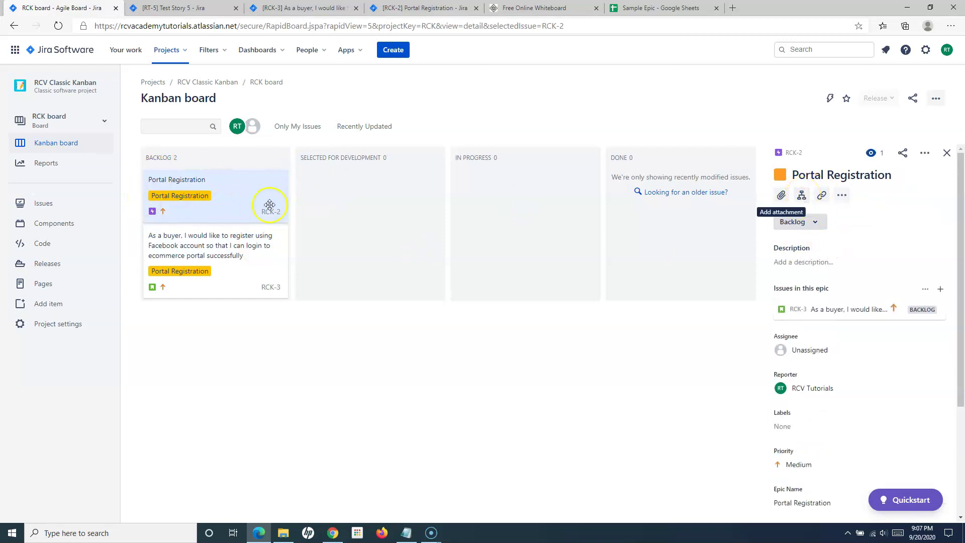
{"action": "left_click", "coordinate": [790, 223]}
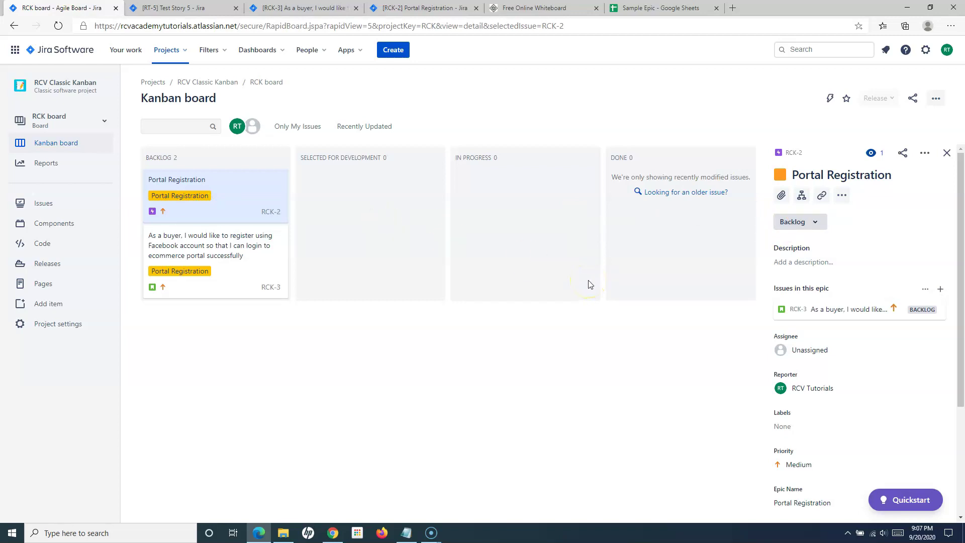
{"action": "left_click", "coordinate": [547, 8]}
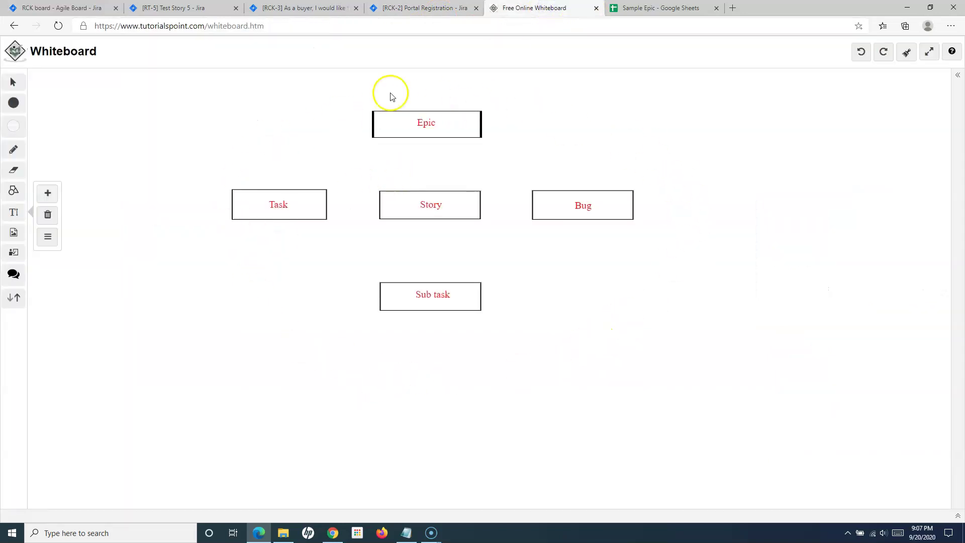
{"action": "left_click", "coordinate": [75, 9]}
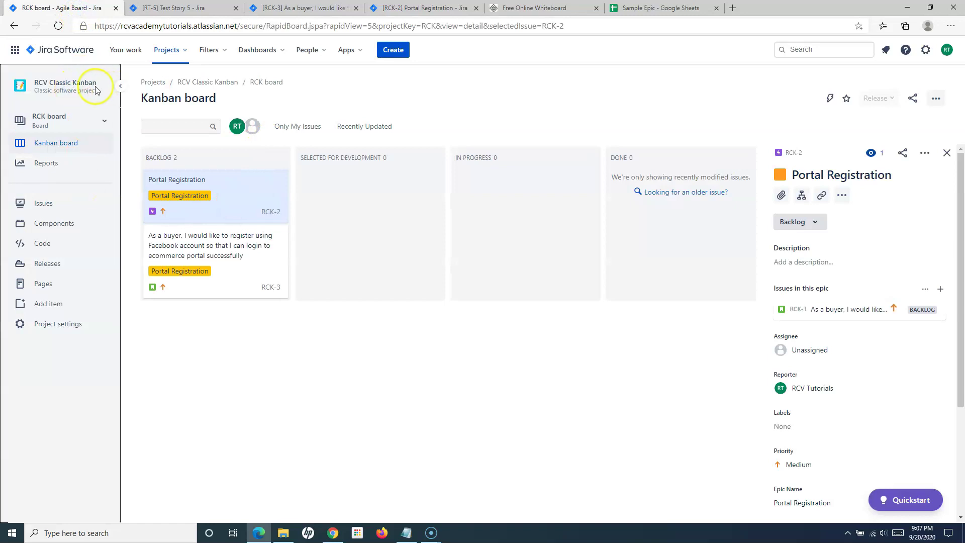
Open the RCV NextGen Kanban project and add a child issue named "Subtask 1" to Task 2
{"action": "left_click", "coordinate": [60, 50]}
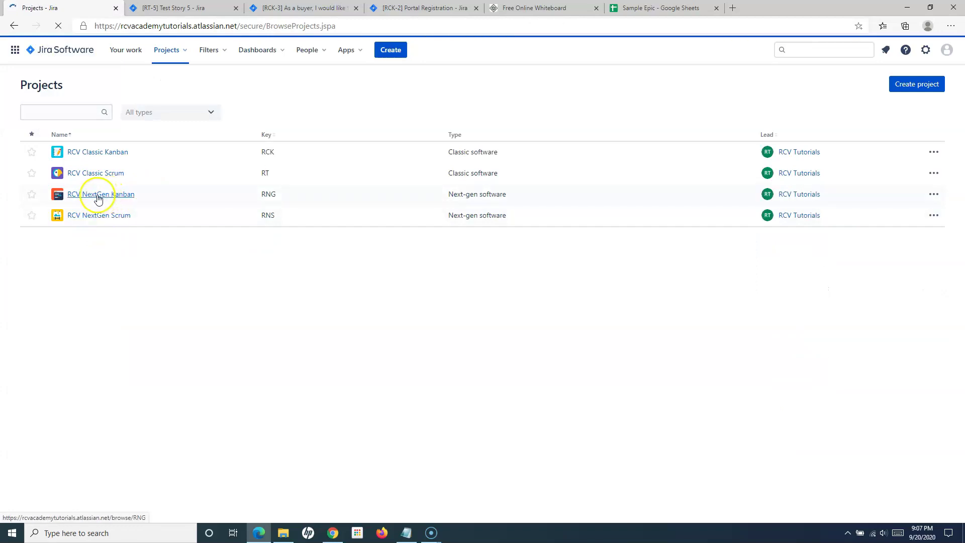
{"action": "left_click", "coordinate": [98, 196]}
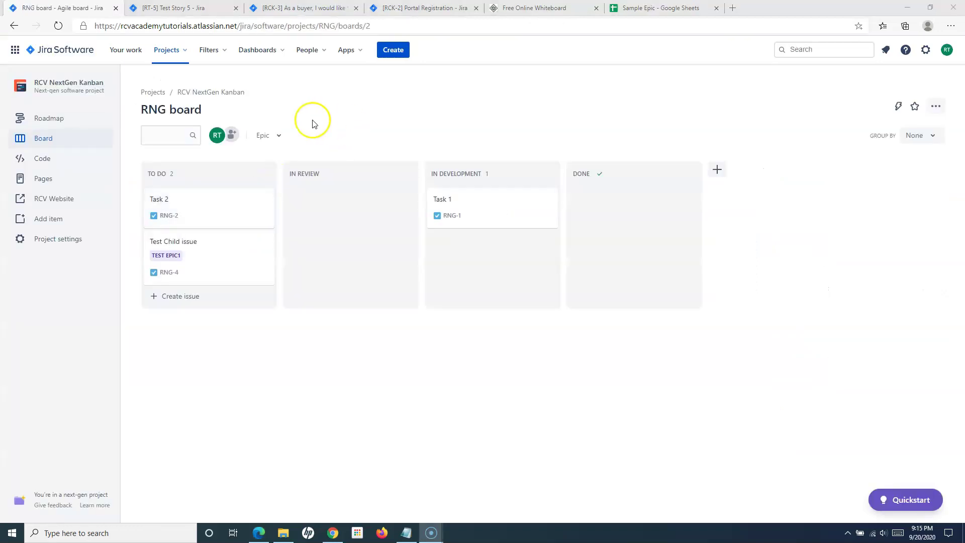
{"action": "left_click", "coordinate": [182, 208]}
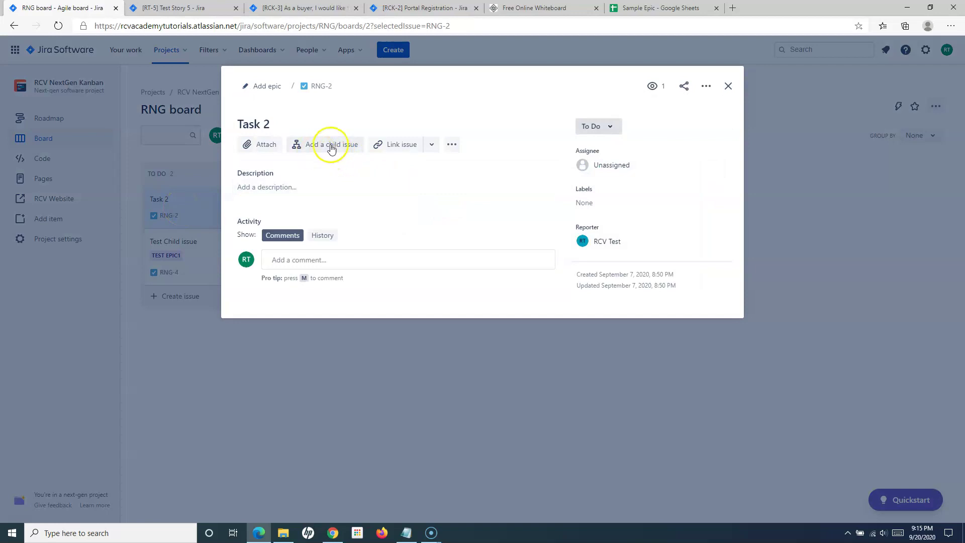
{"action": "left_click", "coordinate": [317, 147]}
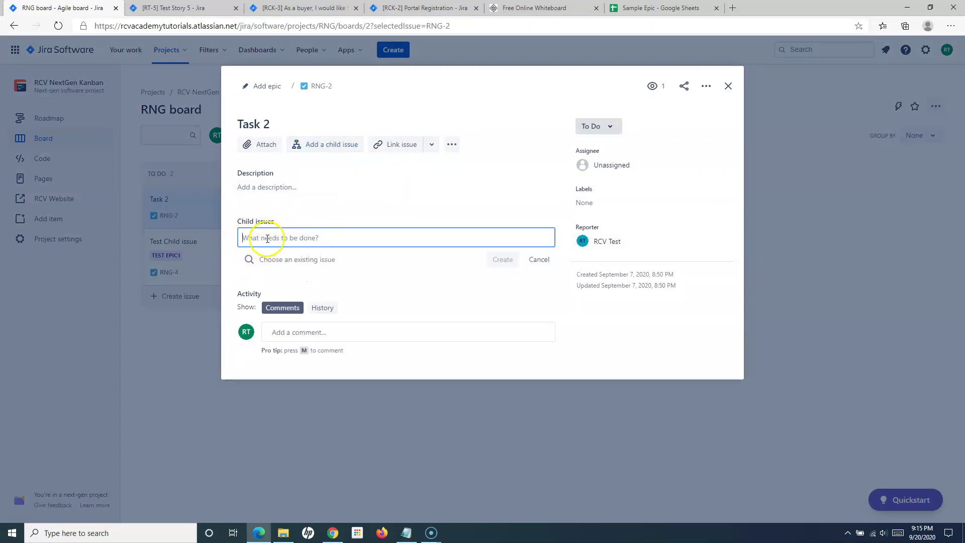
{"action": "type", "text": "Subtask 1"}
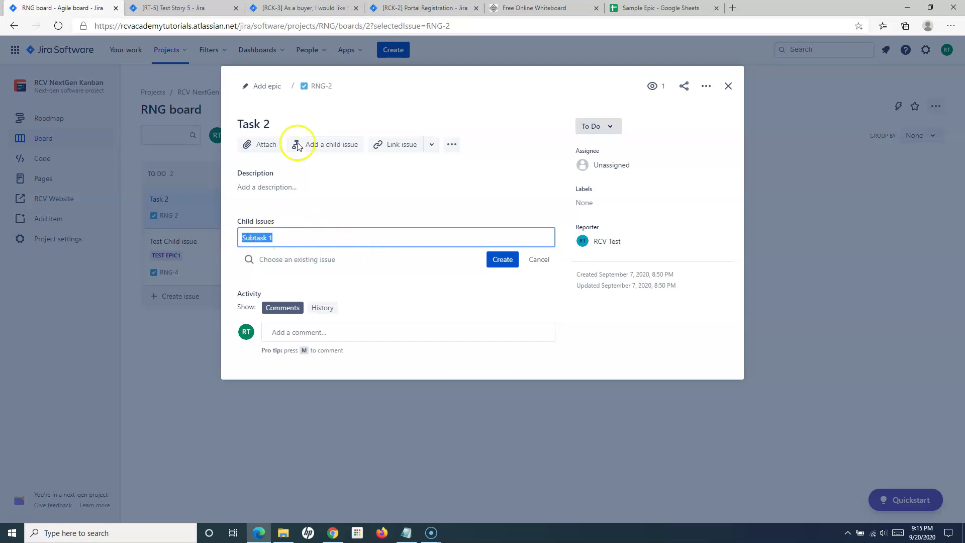
{"action": "left_click", "coordinate": [500, 261]}
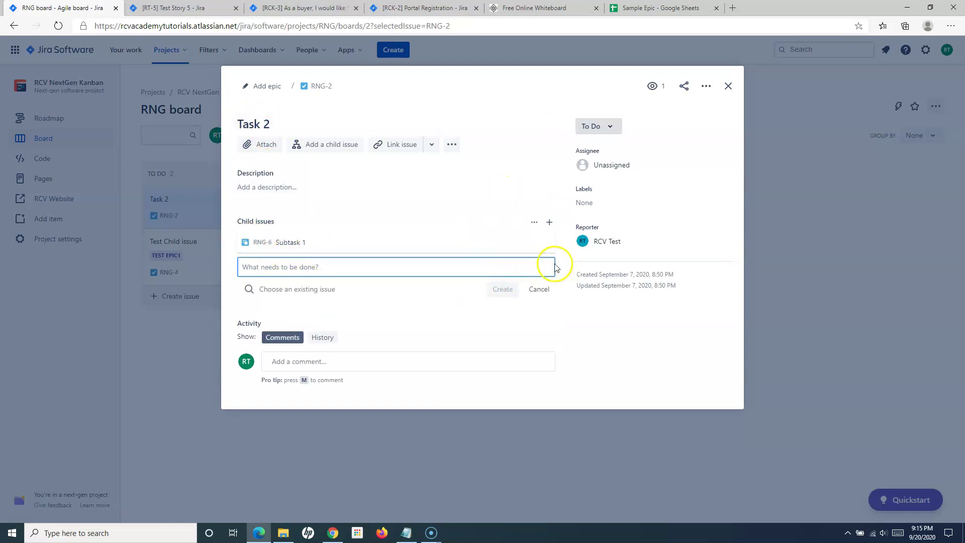
{"action": "left_click", "coordinate": [729, 86]}
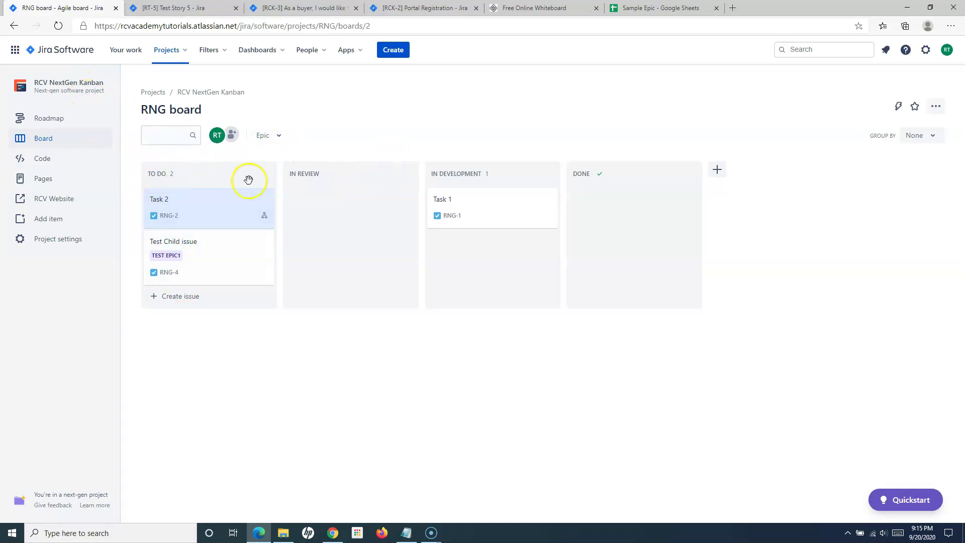
Create a Story issue named "Test Story" in the RNG board's To Do column
{"action": "left_click", "coordinate": [166, 299]}
{"action": "left_click", "coordinate": [162, 325]}
{"action": "left_click", "coordinate": [164, 345]}
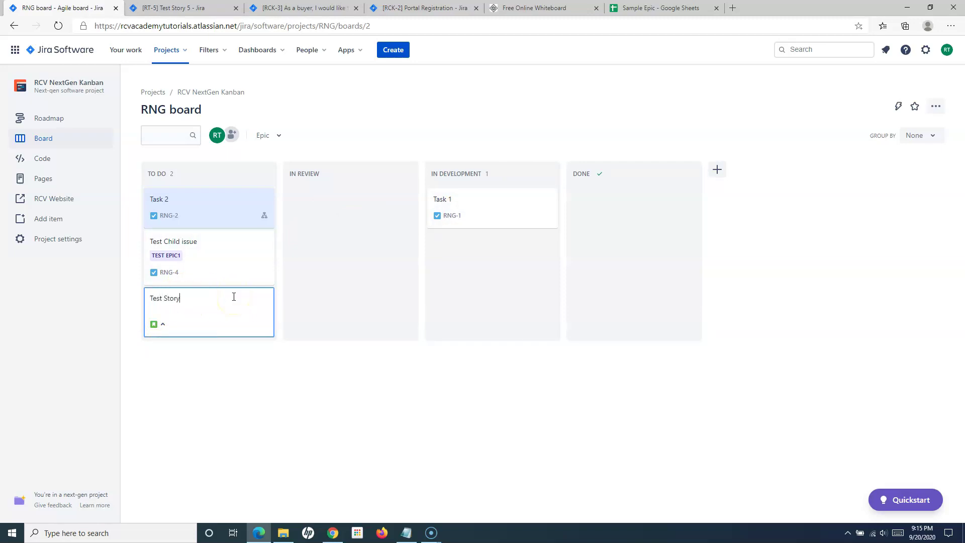
{"action": "type", "text": "Test Story"}
{"action": "key", "text": "Return"}
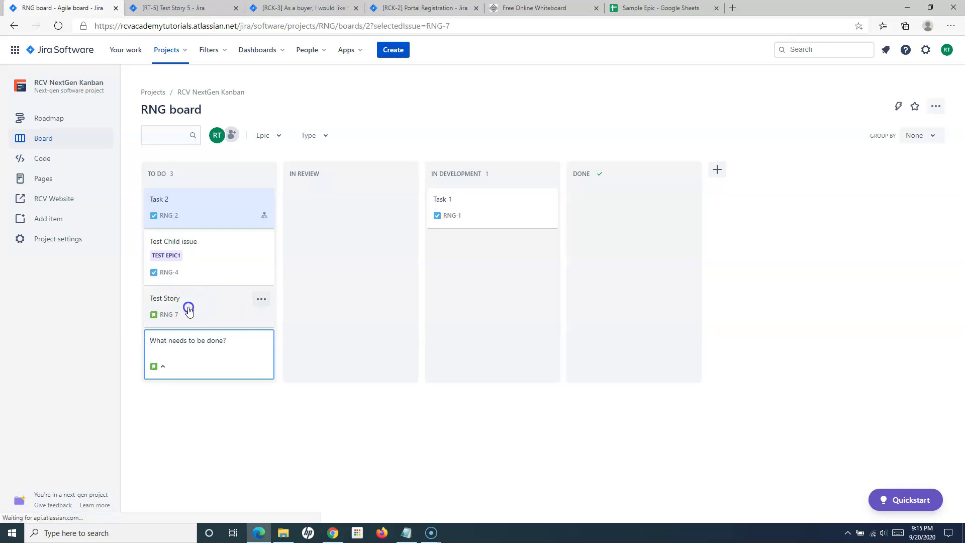
Examine the child issue option of Test Story in its board view and on its full issue page
{"action": "left_click", "coordinate": [173, 309]}
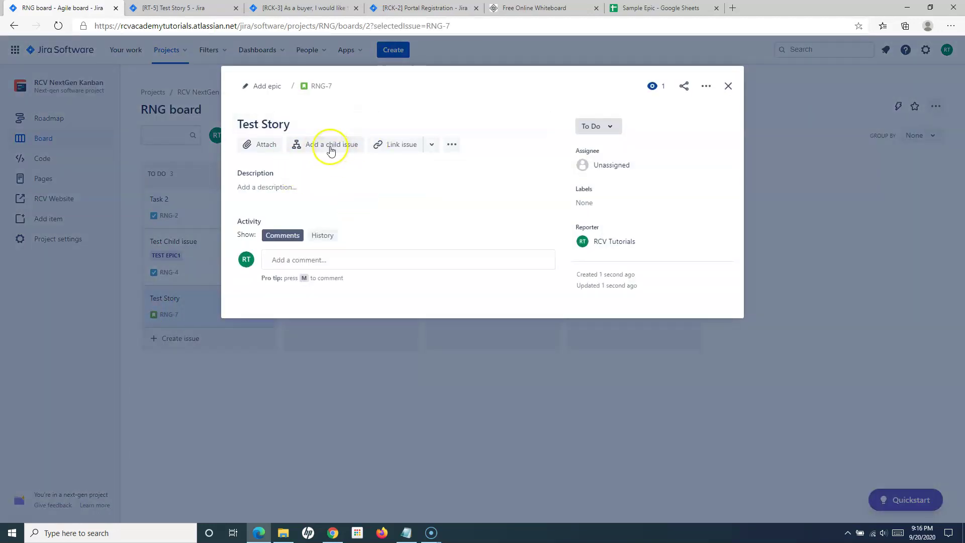
{"action": "left_click", "coordinate": [315, 147]}
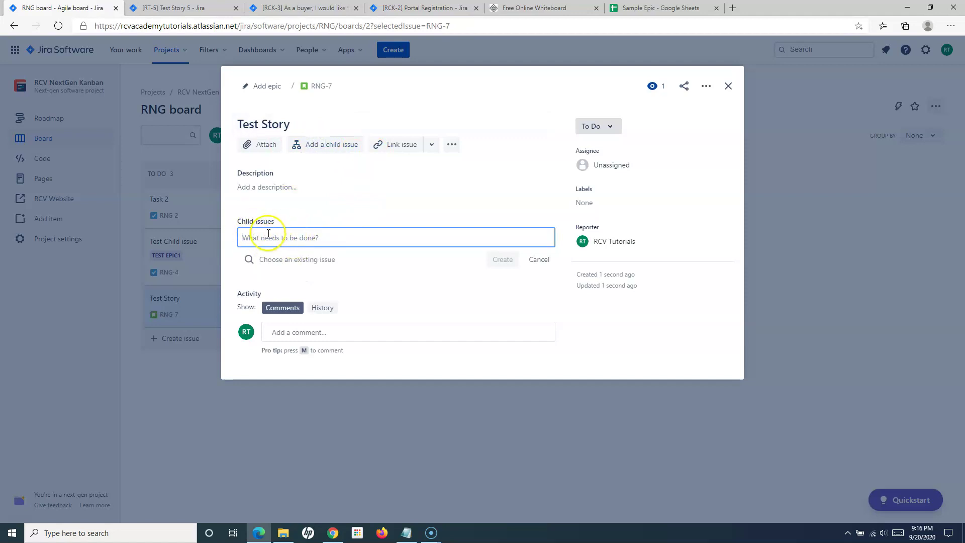
{"action": "left_click", "coordinate": [728, 86]}
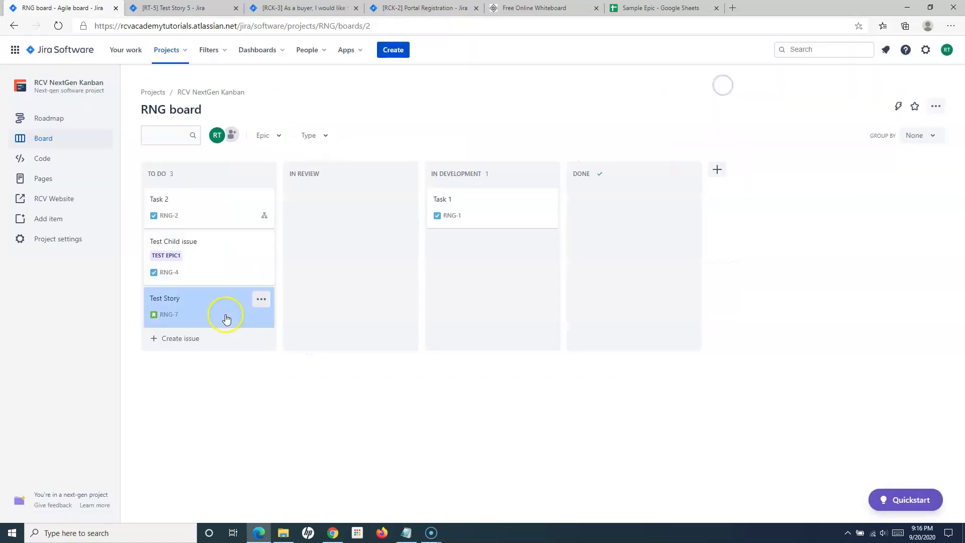
{"action": "left_click", "coordinate": [170, 315]}
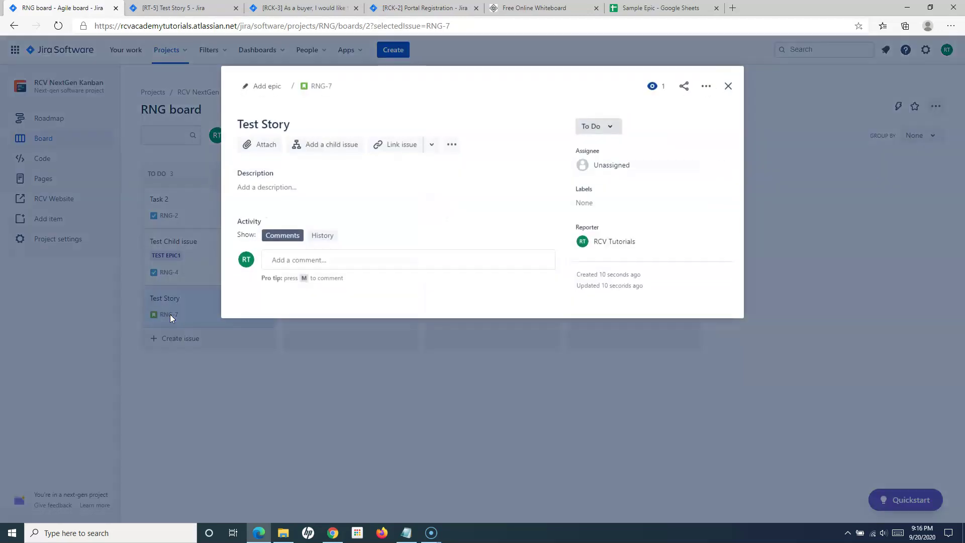
{"action": "left_click", "coordinate": [318, 85]}
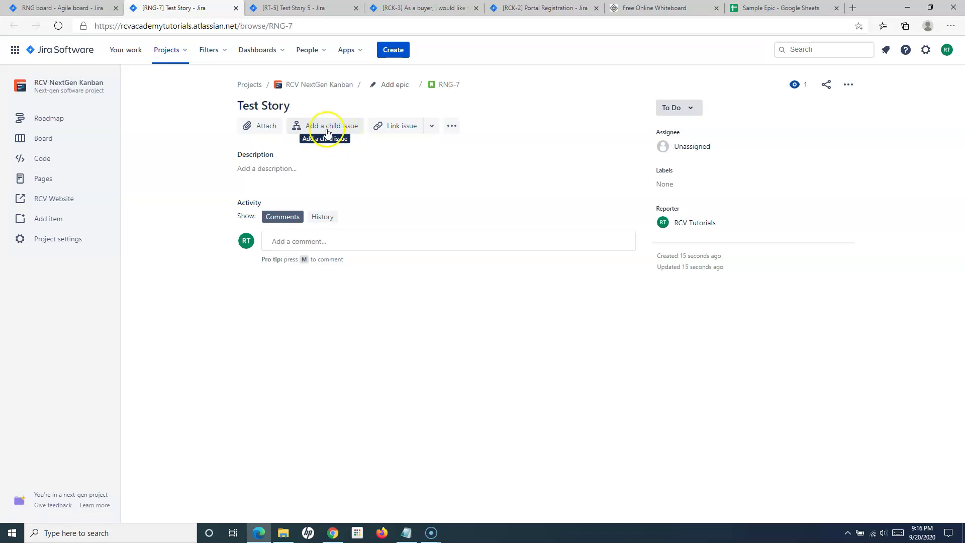
{"action": "left_click", "coordinate": [235, 8]}
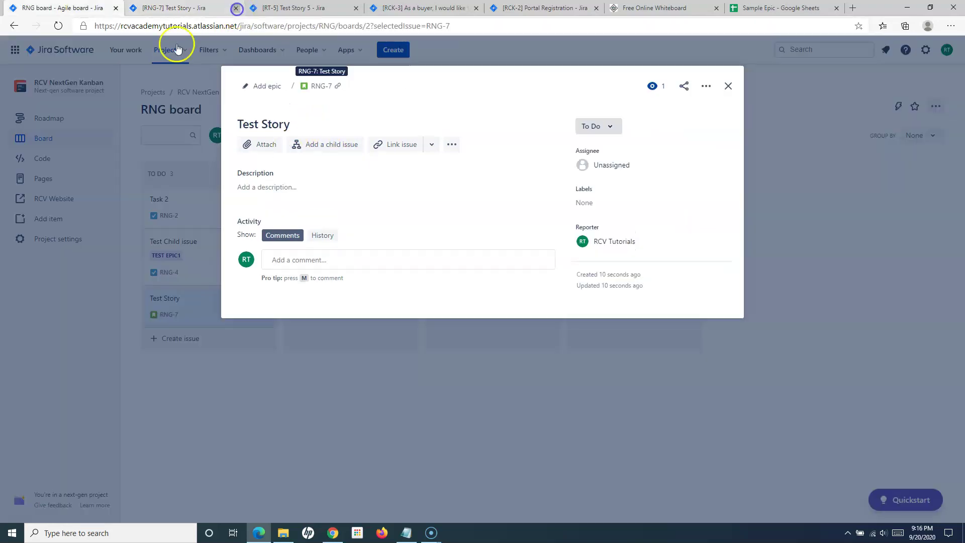
{"action": "left_click", "coordinate": [728, 86]}
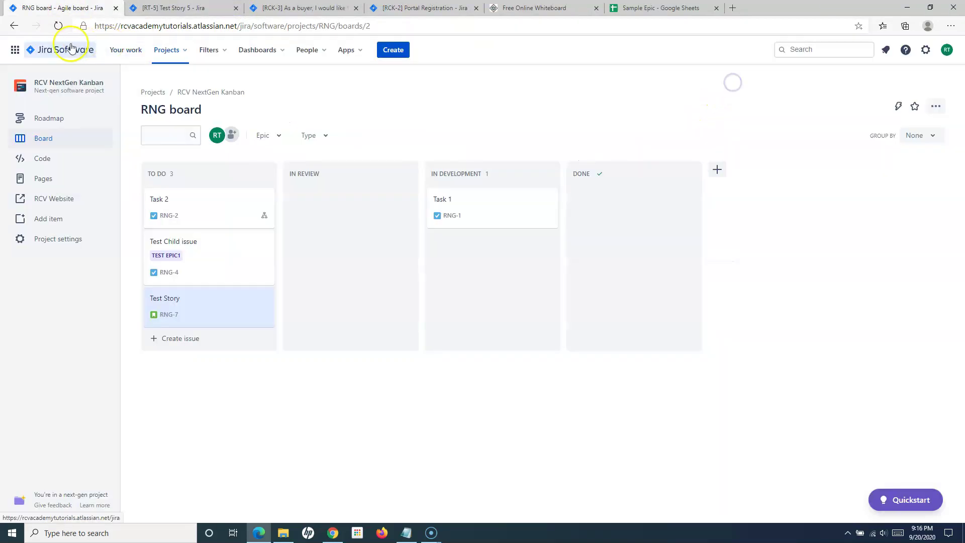
Open the RCV NextGen Scrum project and examine child issue creation for Test Story 1
{"action": "left_click", "coordinate": [71, 48]}
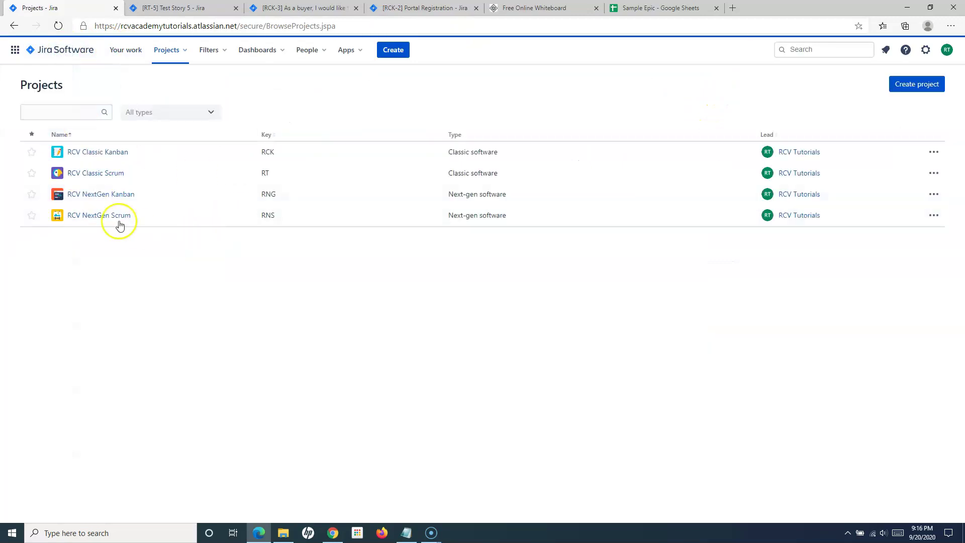
{"action": "left_click", "coordinate": [99, 217]}
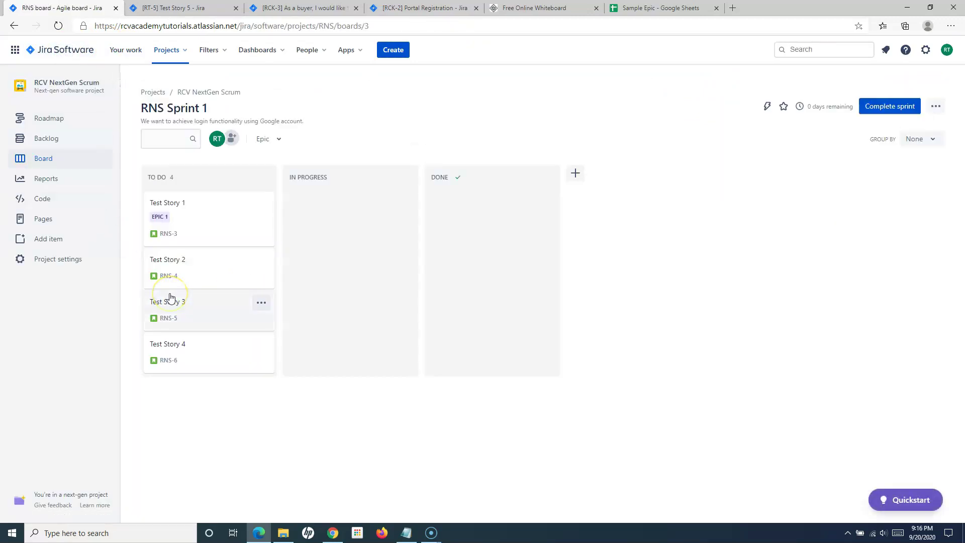
{"action": "left_click", "coordinate": [190, 212]}
{"action": "left_click", "coordinate": [197, 205]}
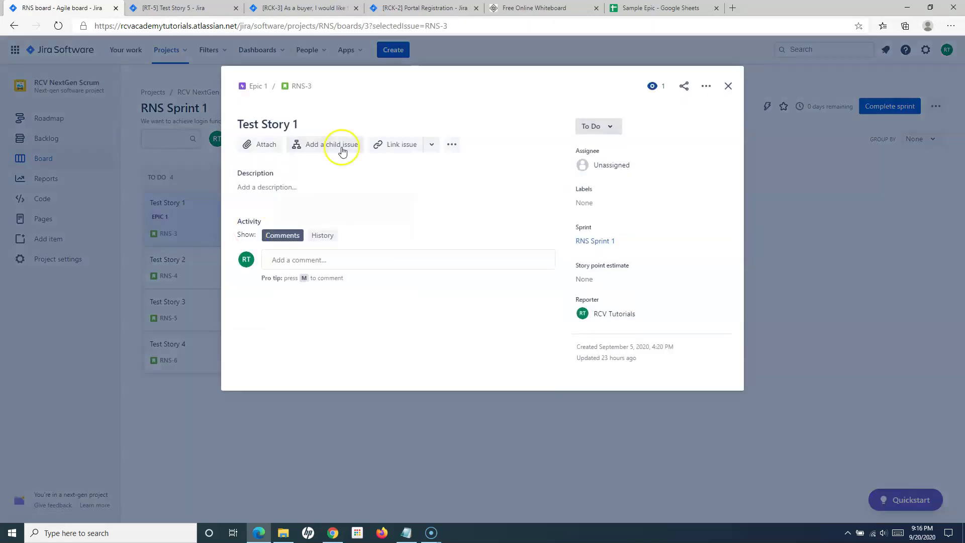
{"action": "left_click", "coordinate": [338, 146]}
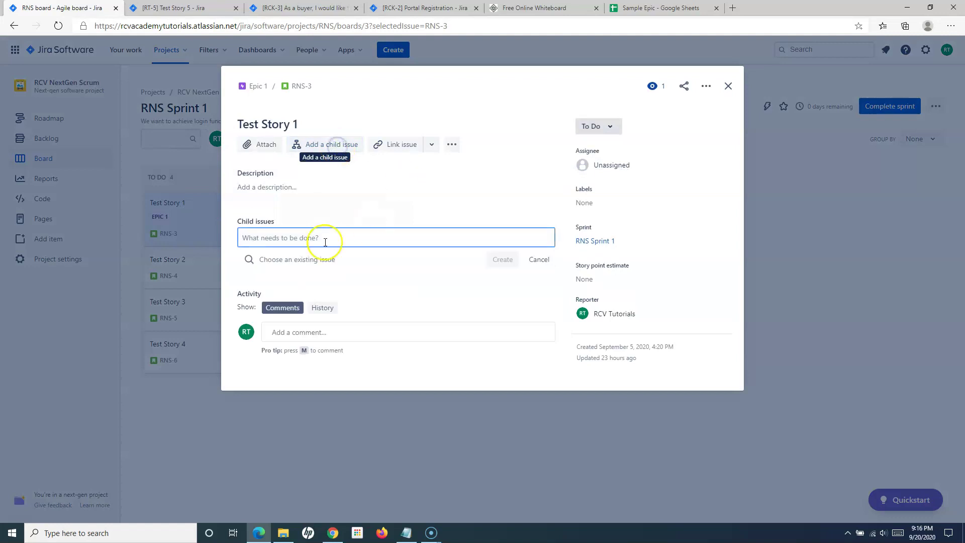
{"action": "left_click", "coordinate": [256, 230]}
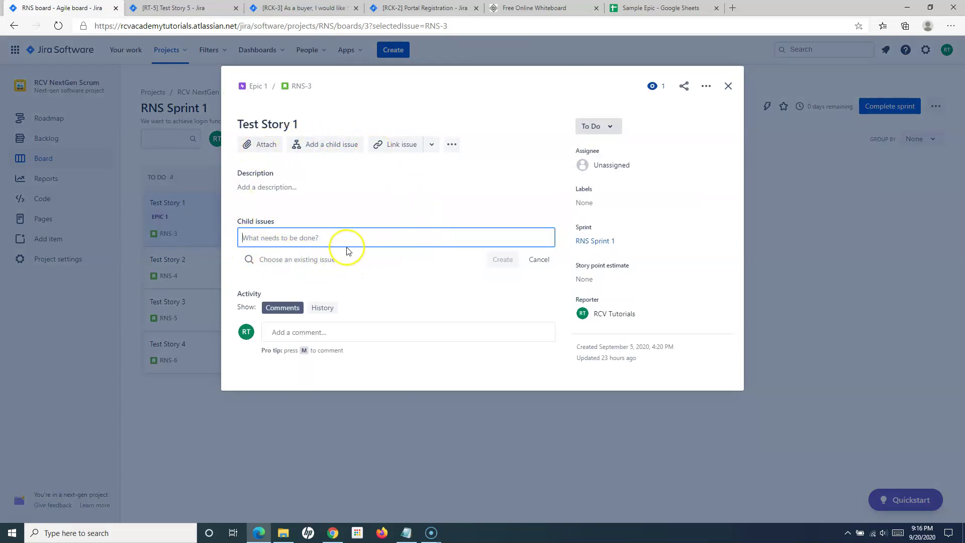
{"action": "left_click", "coordinate": [730, 87]}
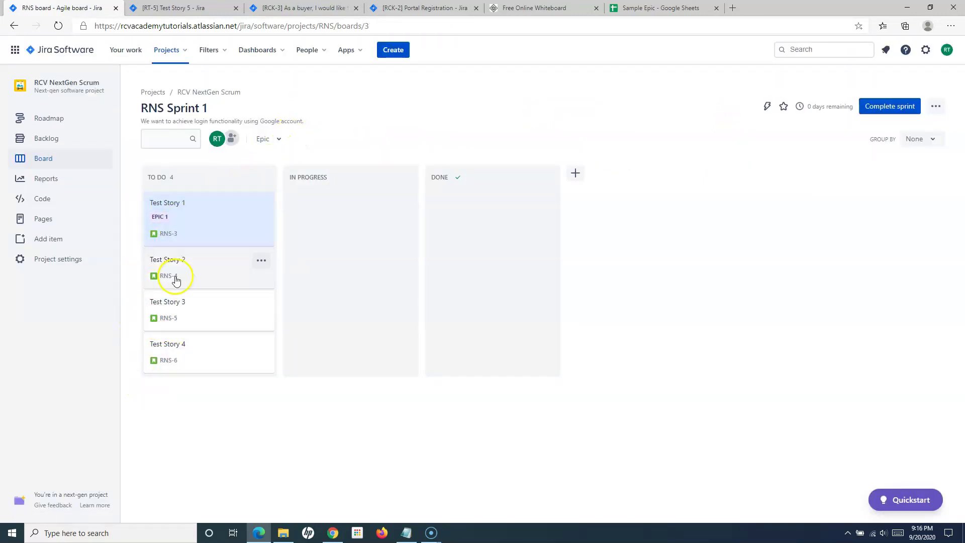
View Test Story 2's details, review the story level of the whiteboard's hierarchy diagram, and return to the RNS board
{"action": "left_click", "coordinate": [199, 271]}
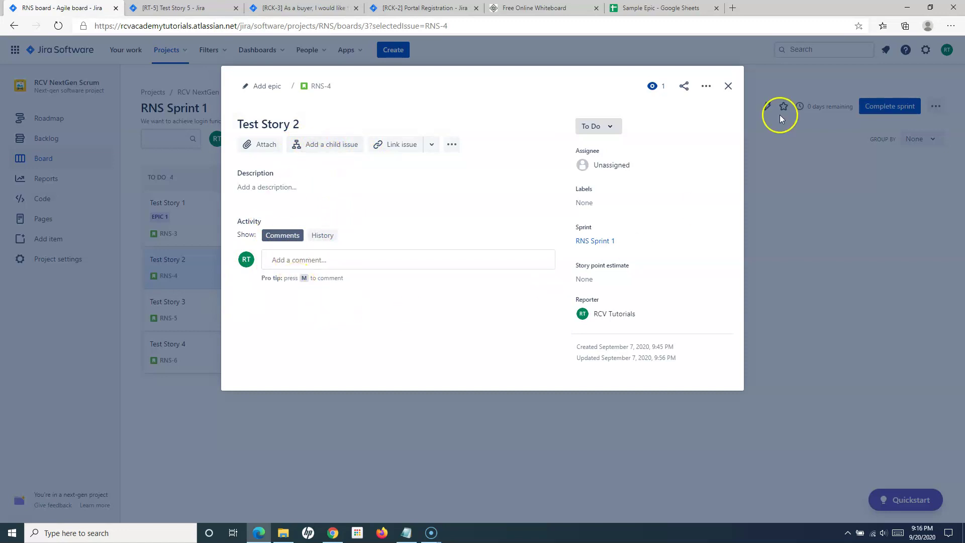
{"action": "left_click", "coordinate": [728, 86]}
{"action": "left_click", "coordinate": [576, 9]}
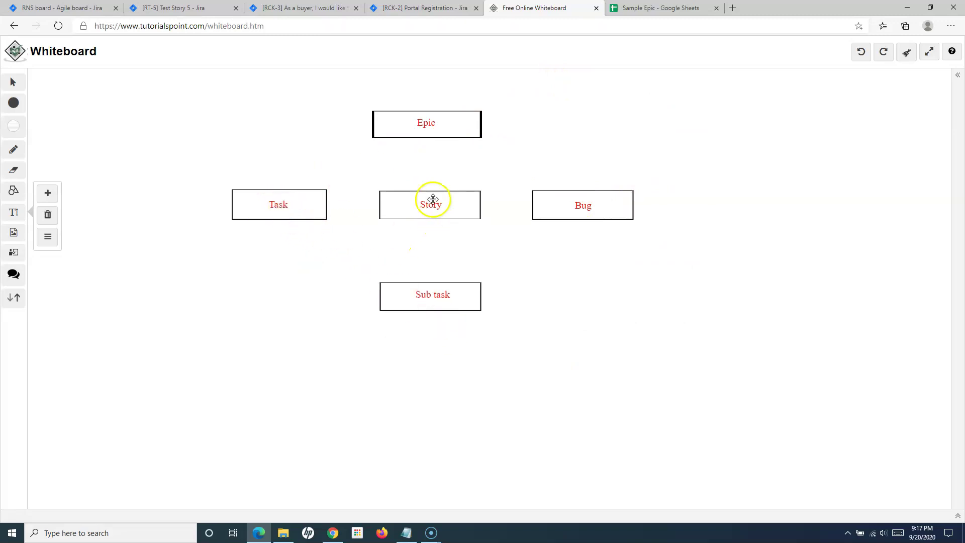
{"action": "left_click", "coordinate": [66, 8]}
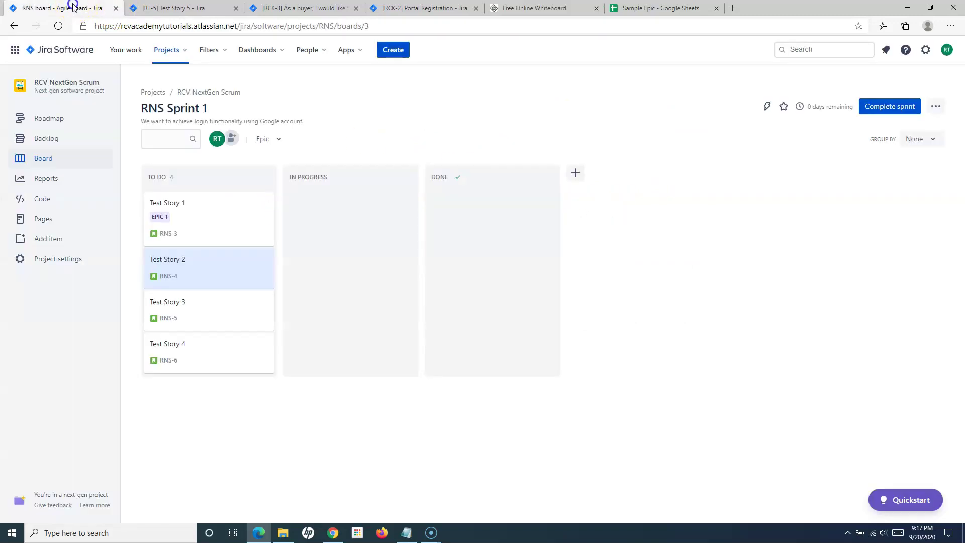